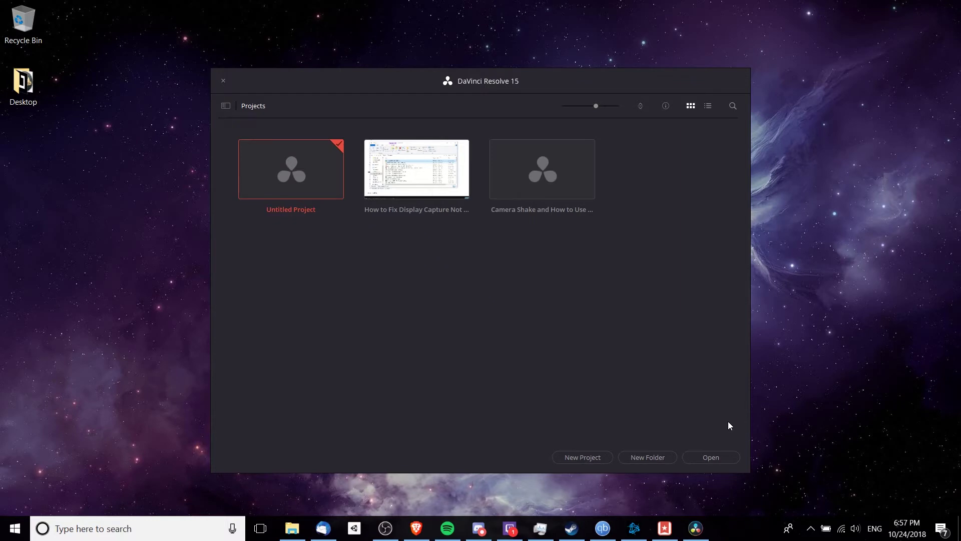
- Create and open a new project named 'Basic Workflow Tutorial'
{"action": "left_click", "coordinate": [604, 460]}
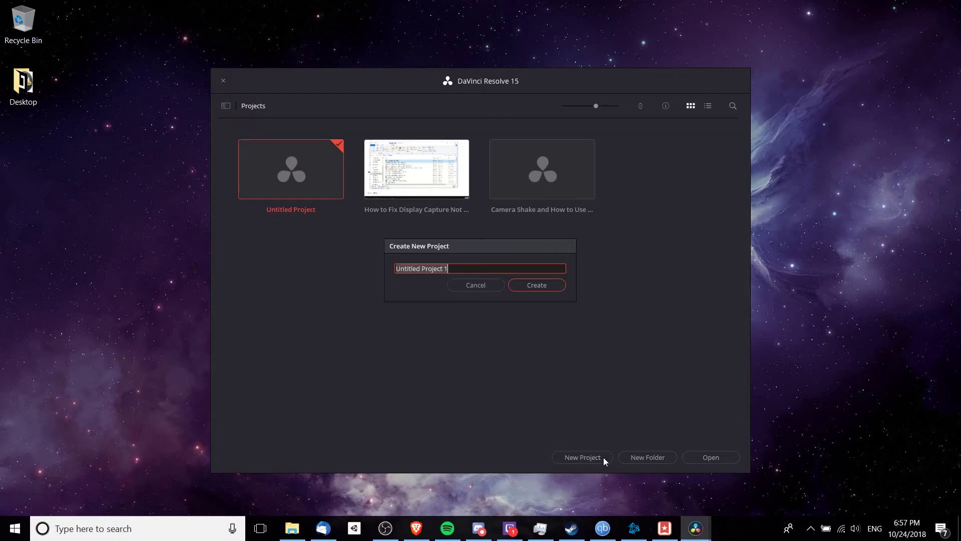
{"action": "key", "text": "BackSpace"}
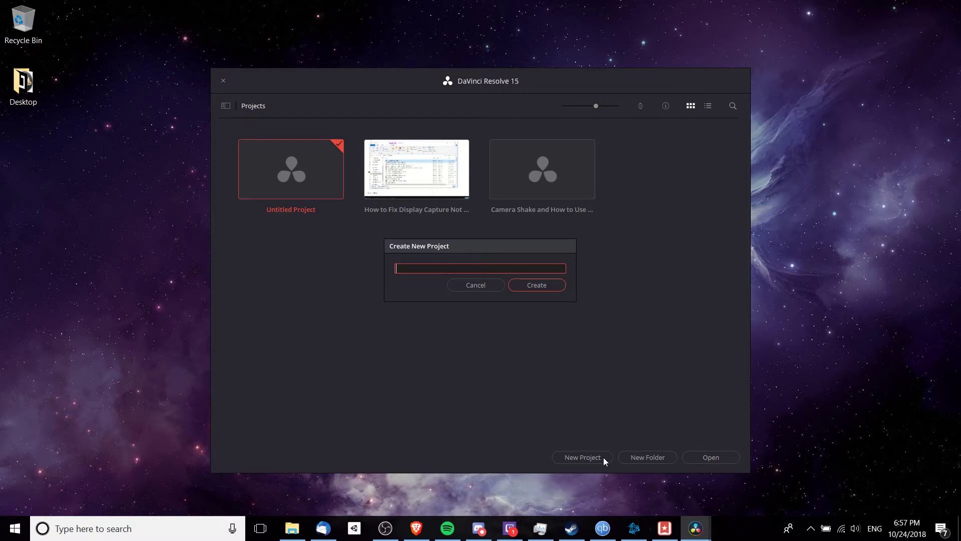
{"action": "type", "text": "Basic Workflow Tutorial"}
{"action": "left_click", "coordinate": [548, 287]}
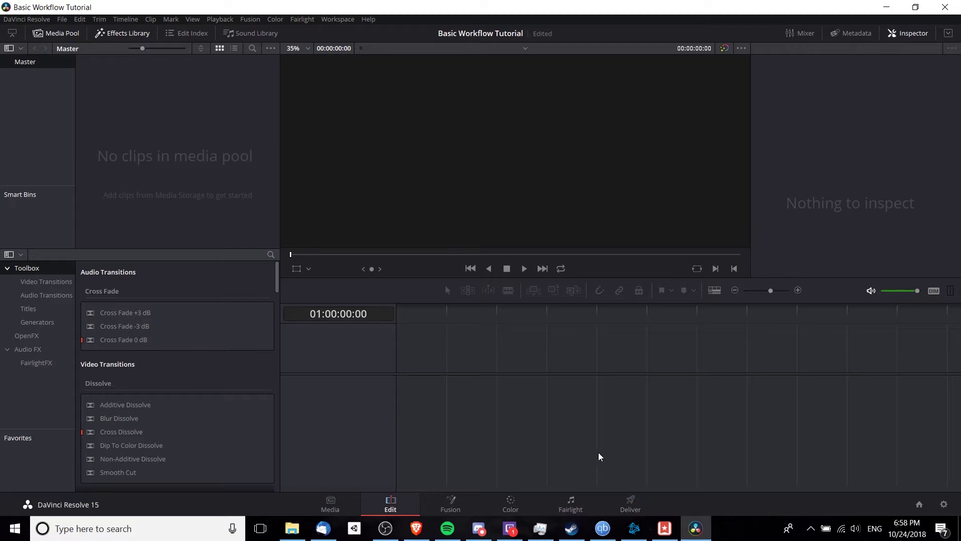
- On the Media page, import Road_at_Sunrise.mp4 from D:\Videos into the Media Pool
{"action": "left_click", "coordinate": [321, 508]}
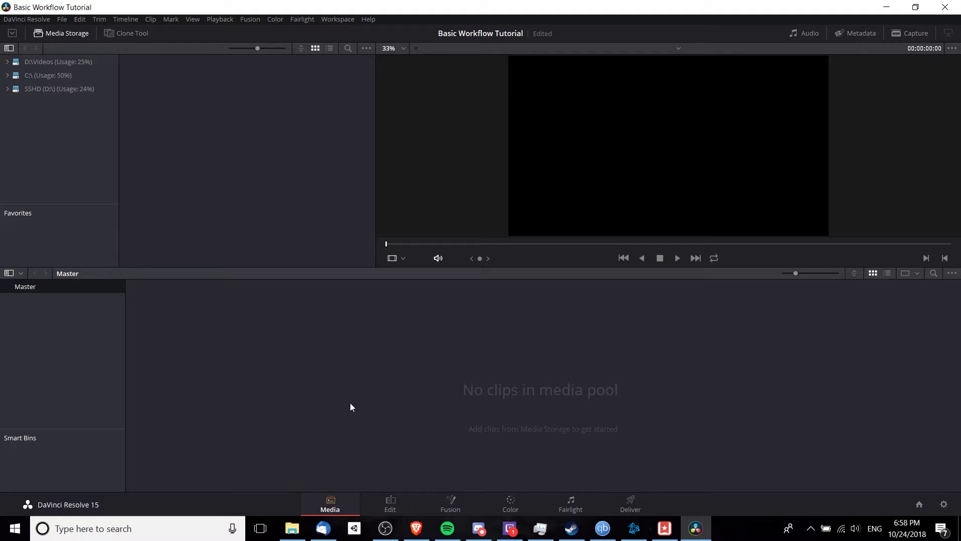
{"action": "left_click", "coordinate": [67, 91]}
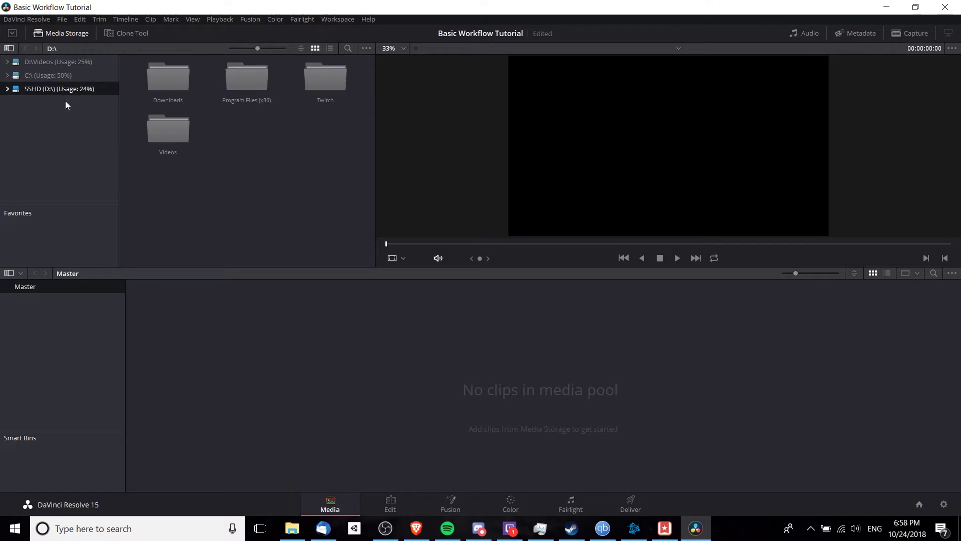
{"action": "double_click", "coordinate": [162, 138]}
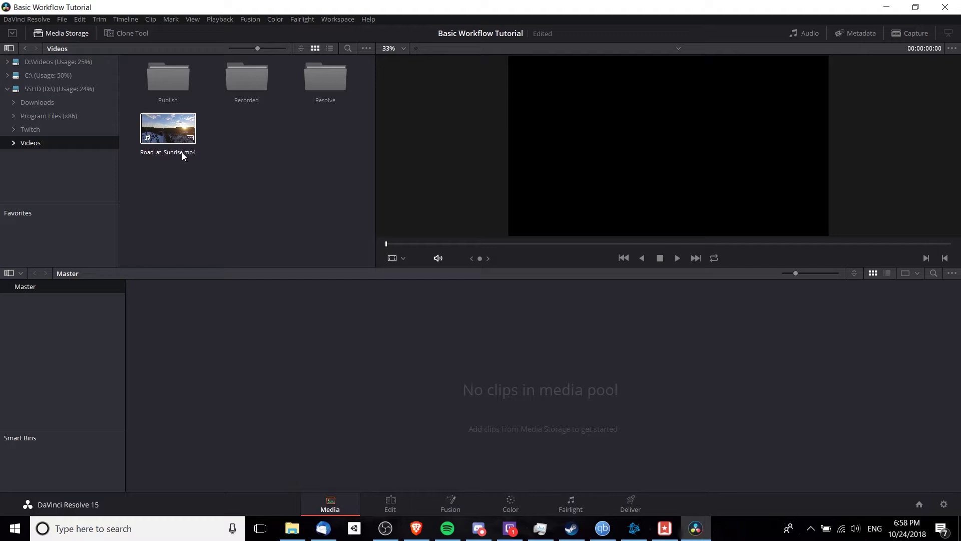
{"action": "left_click_drag", "start_coordinate": [182, 153], "coordinate": [429, 390]}
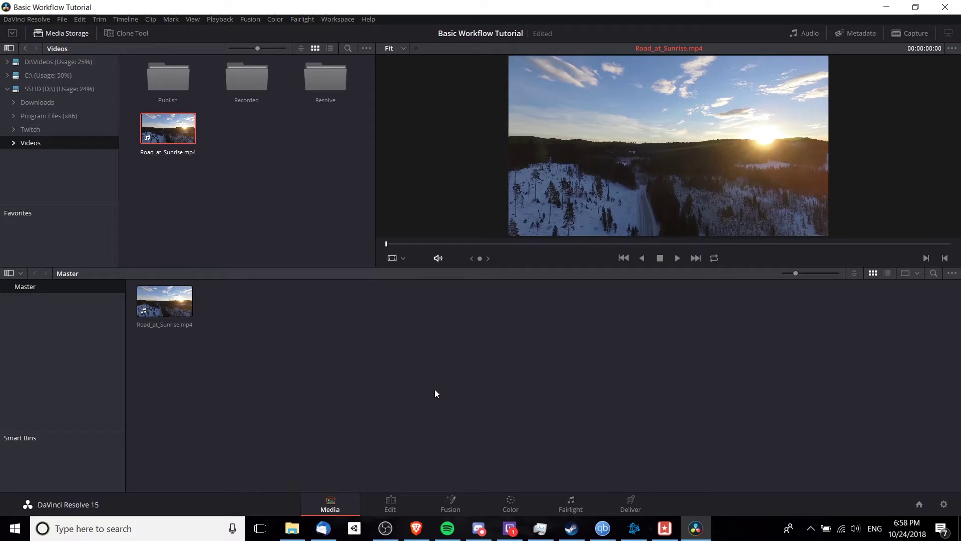
- Browse D:\Videos\Recorded in File Explorer, try adding an MP4, then return to Resolve
{"action": "left_click", "coordinate": [391, 503]}
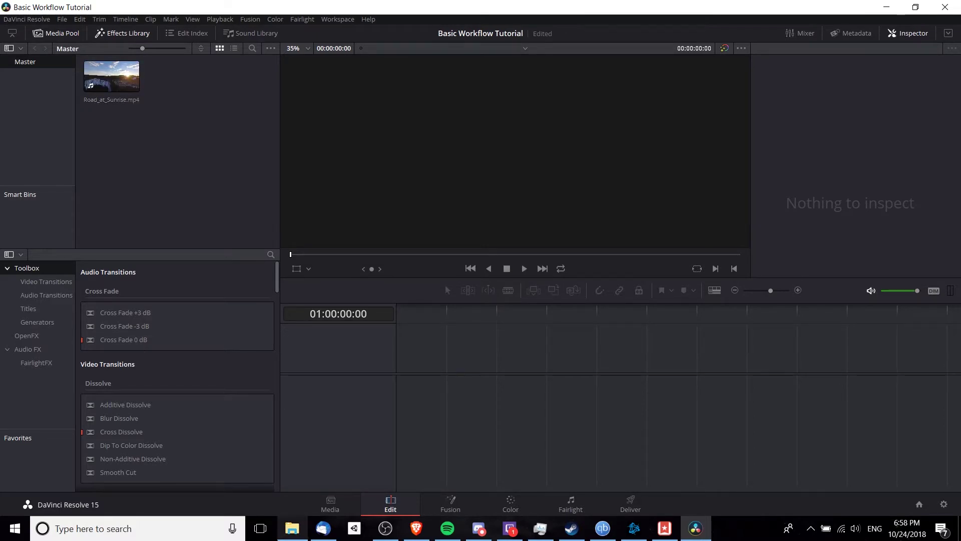
{"action": "left_click", "coordinate": [292, 528]}
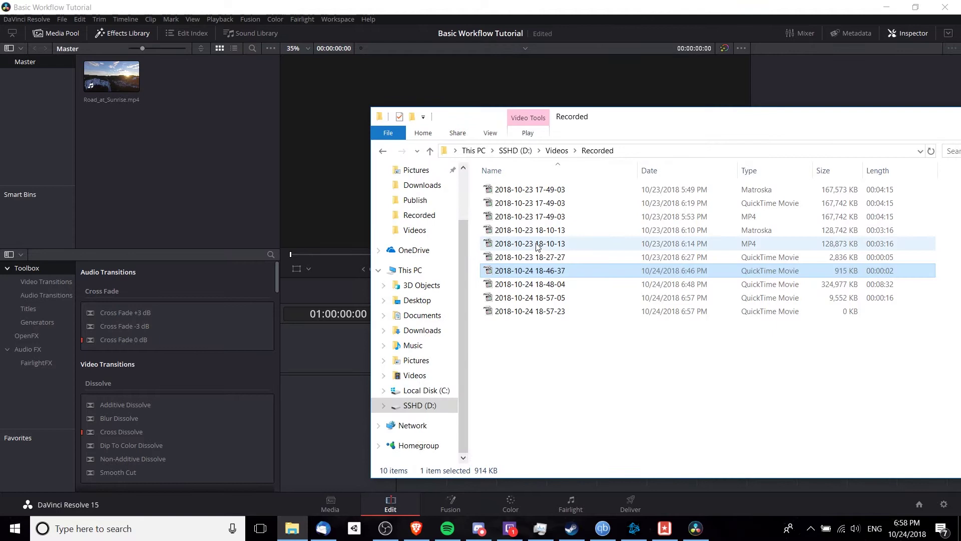
{"action": "left_click_drag", "start_coordinate": [543, 246], "coordinate": [184, 148]}
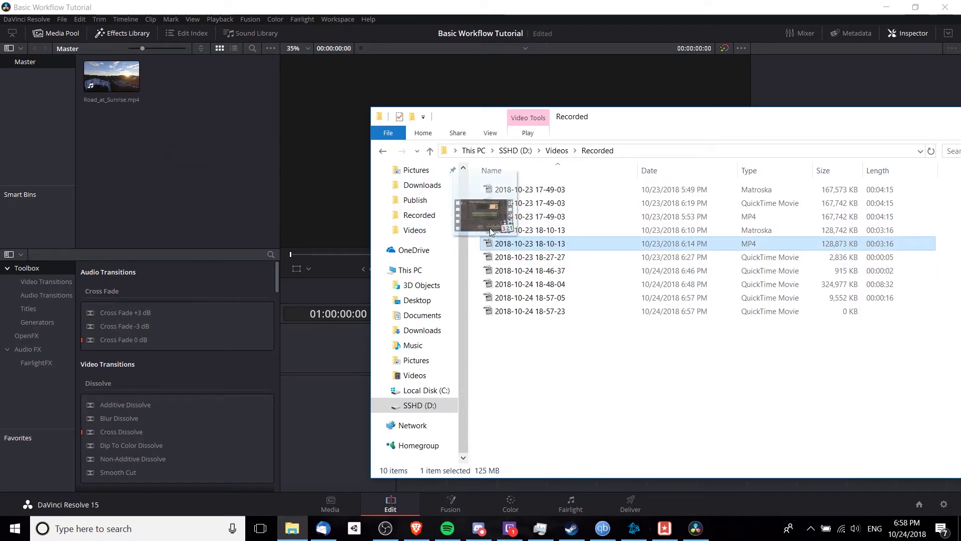
{"action": "left_click", "coordinate": [330, 506]}
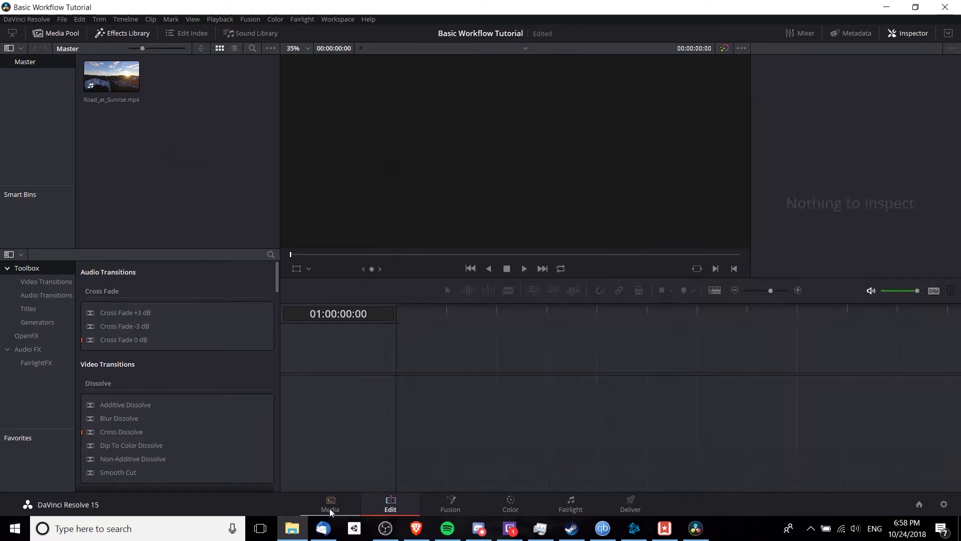
- Build Timeline 1 from Road_at_Sunrise.mp4 starting at 01:00:00:00, parking the playhead at 01:00:03:09
{"action": "left_click", "coordinate": [390, 506]}
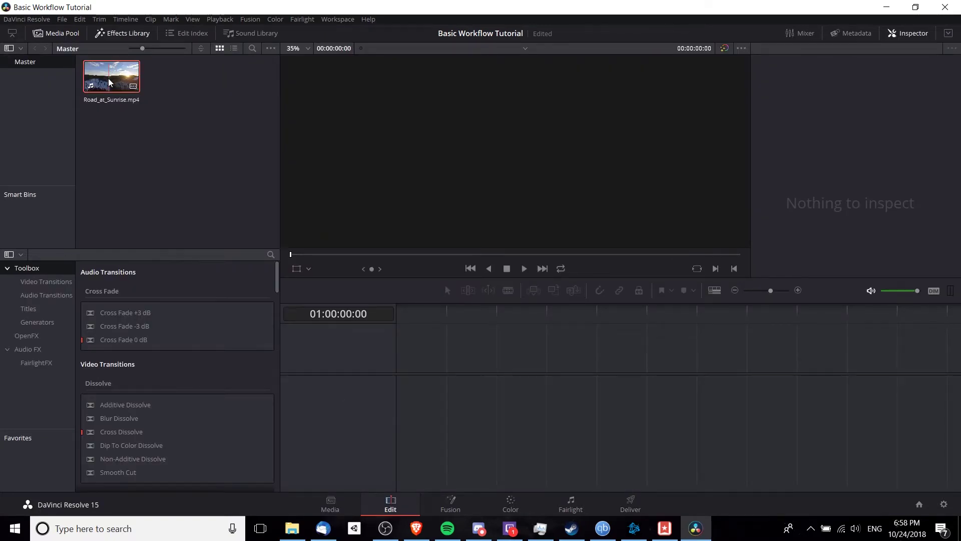
{"action": "left_click_drag", "start_coordinate": [108, 78], "coordinate": [412, 366]}
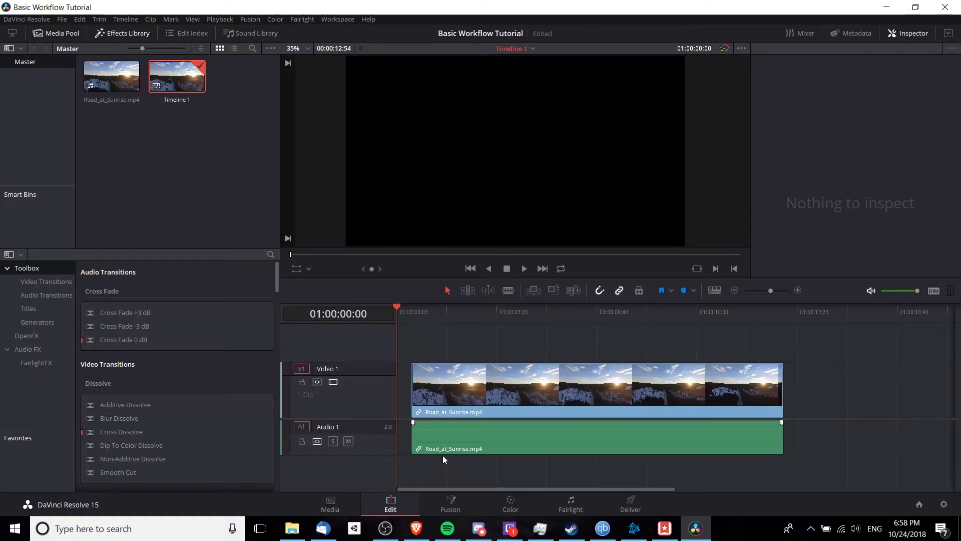
{"action": "left_click_drag", "start_coordinate": [473, 375], "coordinate": [459, 376]}
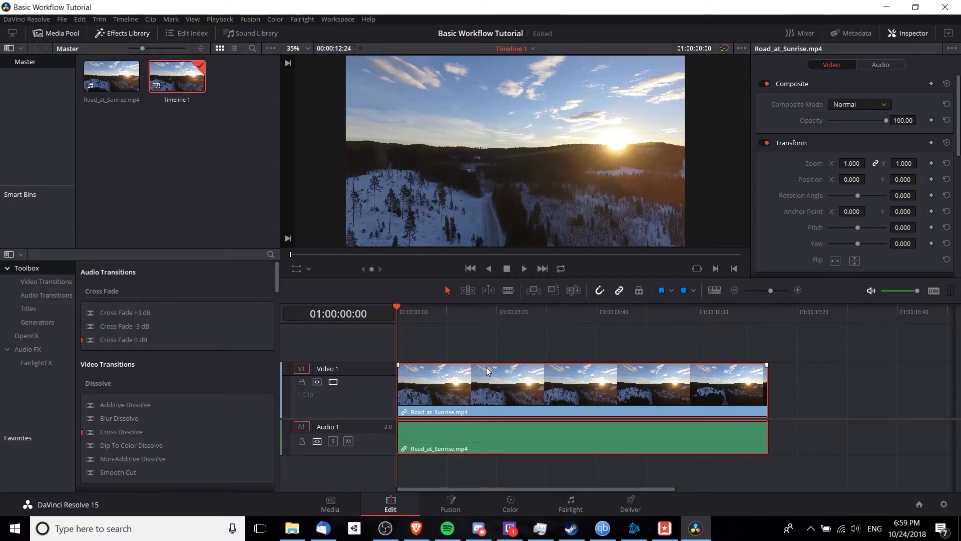
{"action": "left_click", "coordinate": [491, 311]}
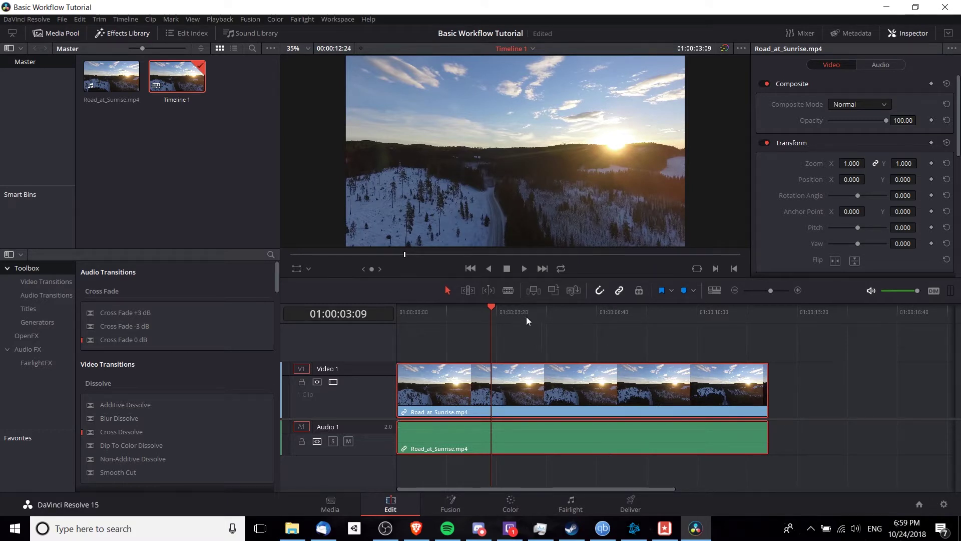
- Blade the sunrise clip at about 01:00:07:29 and at an earlier point, then return to Selection
{"action": "left_click", "coordinate": [513, 293]}
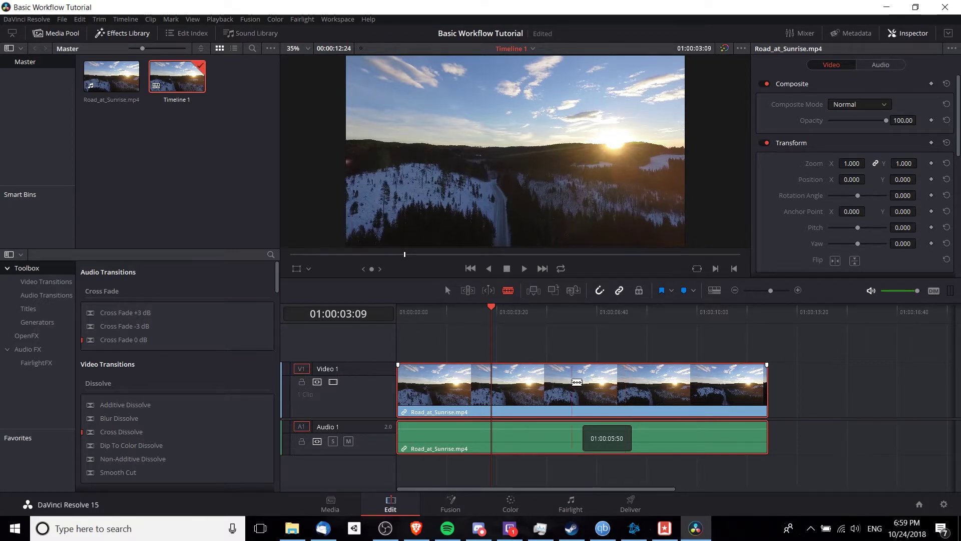
{"action": "left_click", "coordinate": [622, 376]}
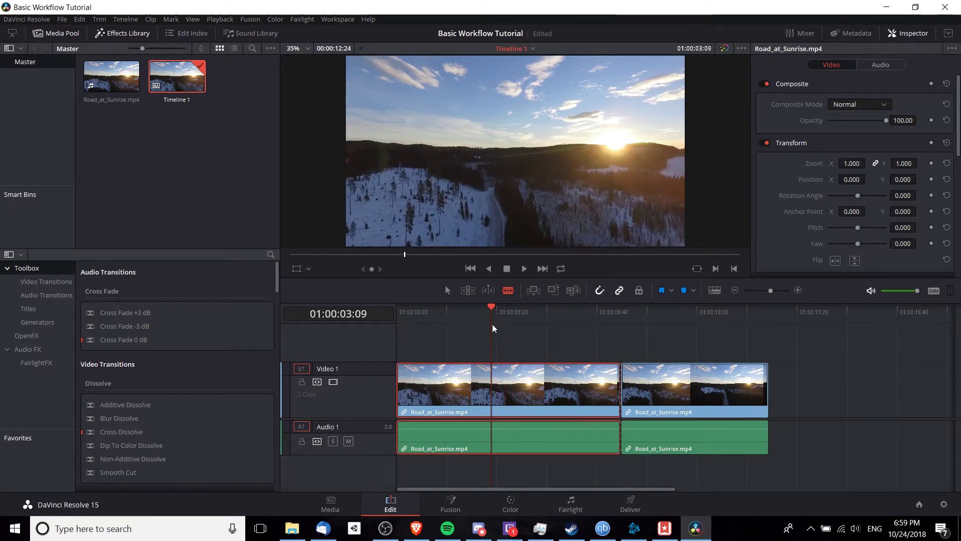
{"action": "left_click_drag", "start_coordinate": [491, 308], "coordinate": [492, 311]}
{"action": "left_click_drag", "start_coordinate": [503, 365], "coordinate": [501, 368]}
{"action": "left_click", "coordinate": [491, 370]}
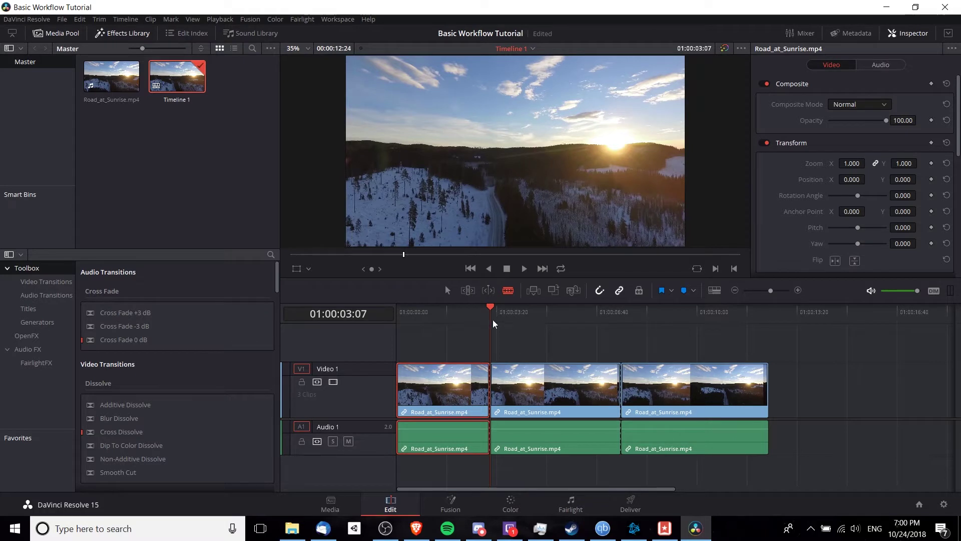
{"action": "left_click_drag", "start_coordinate": [494, 384], "coordinate": [493, 384]}
{"action": "left_click", "coordinate": [454, 325]}
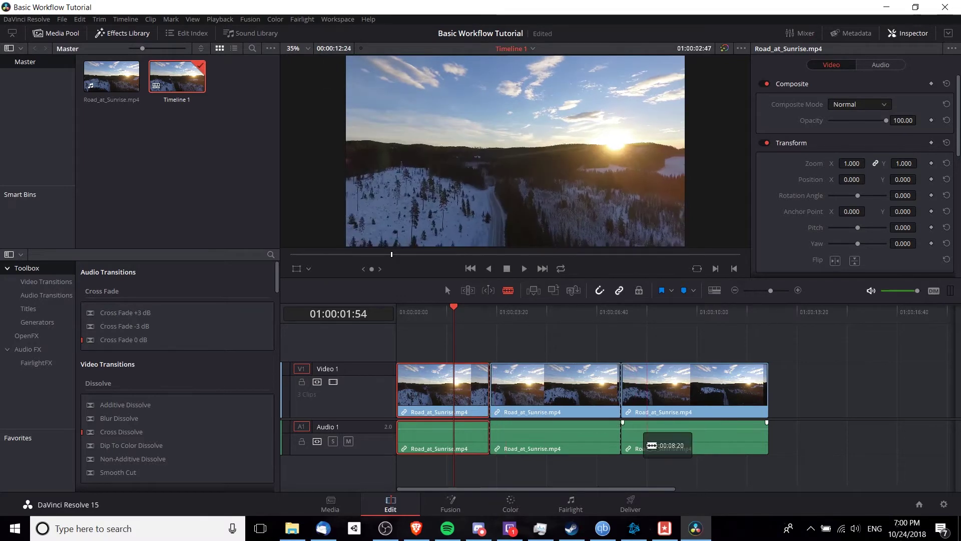
{"action": "key", "text": "a"}
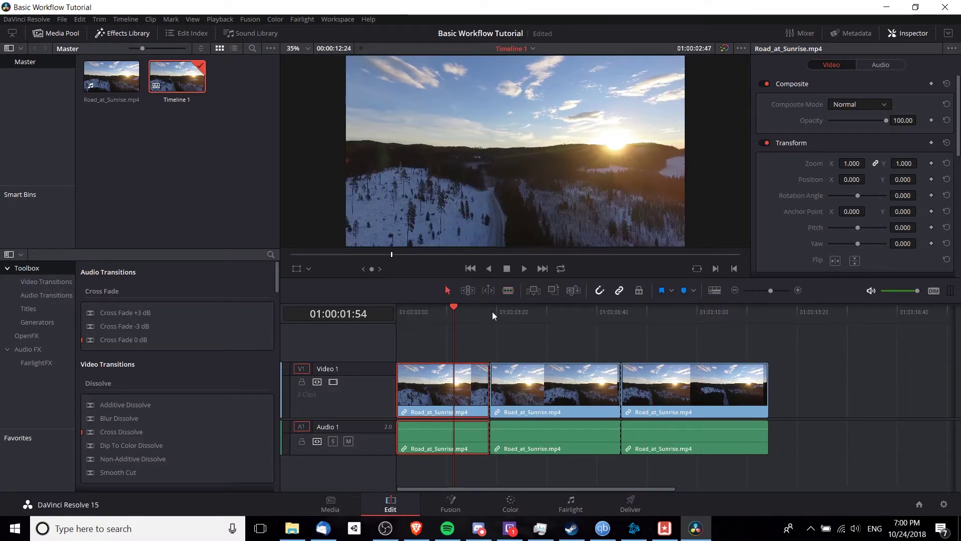
- Select the middle clip and play back the timeline, scrubbing the playhead to about 01:00:02:25
{"action": "left_click", "coordinate": [541, 380]}
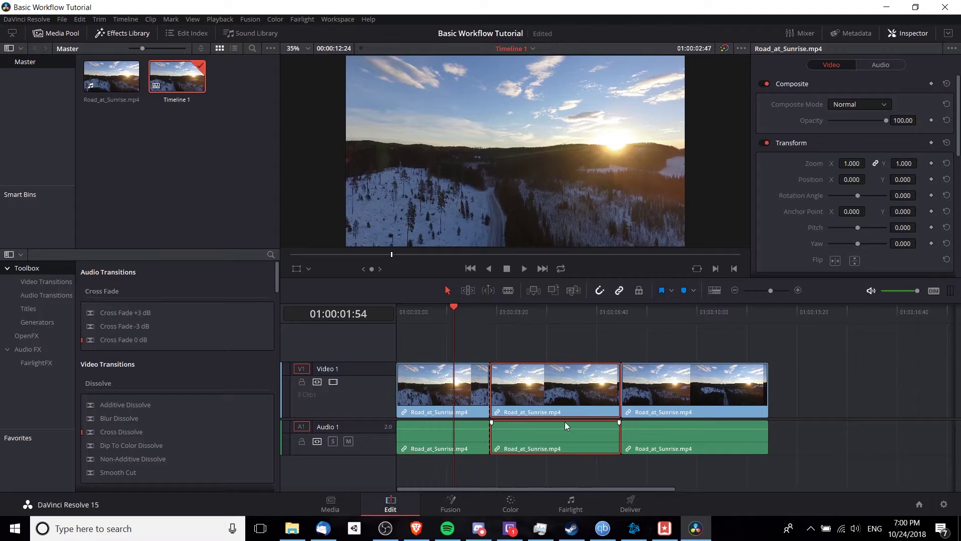
{"action": "key", "text": "space"}
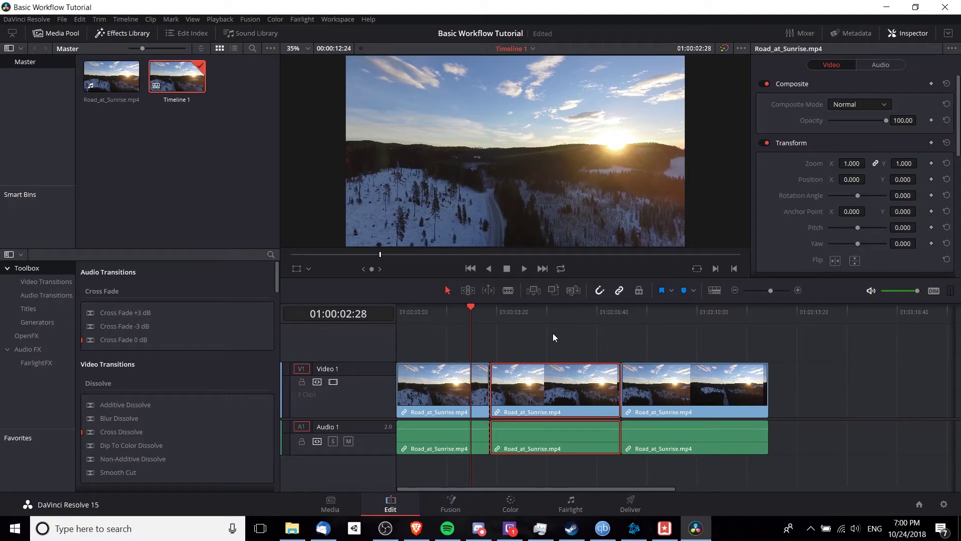
{"action": "left_click_drag", "start_coordinate": [471, 306], "coordinate": [458, 307]}
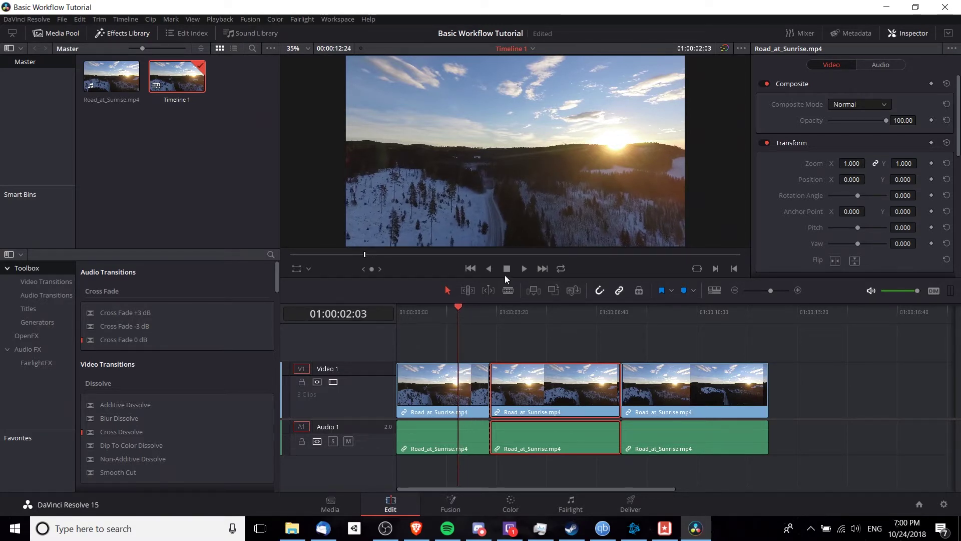
{"action": "left_click", "coordinate": [524, 269]}
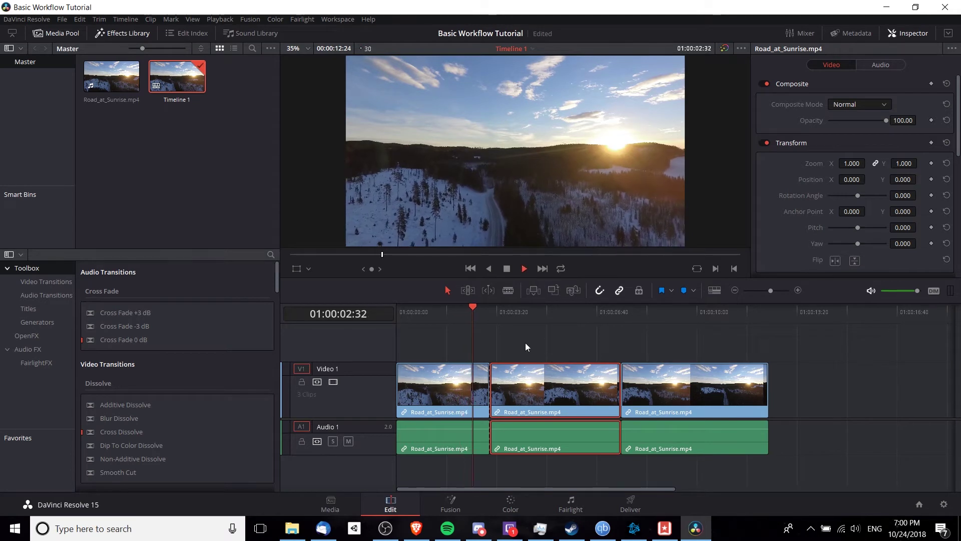
{"action": "left_click", "coordinate": [554, 409]}
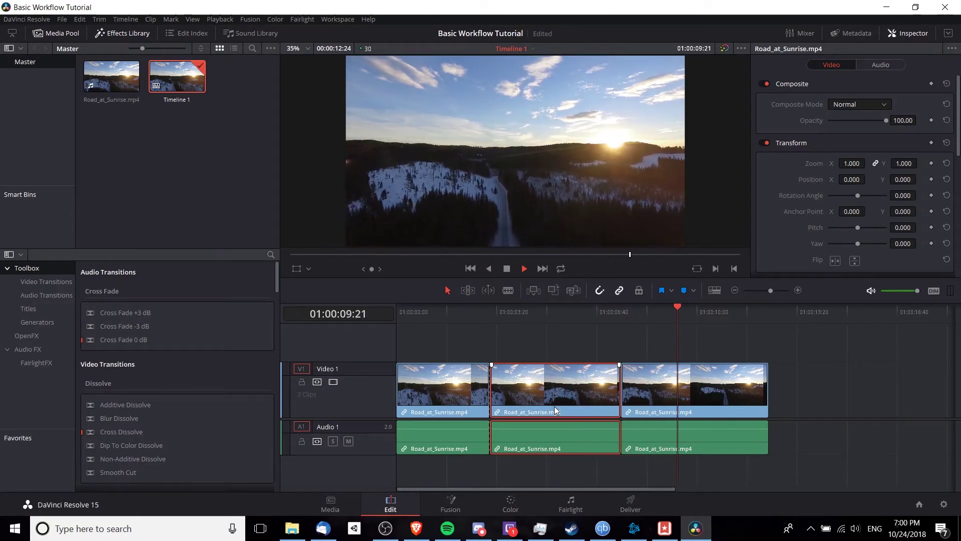
{"action": "left_click", "coordinate": [467, 315]}
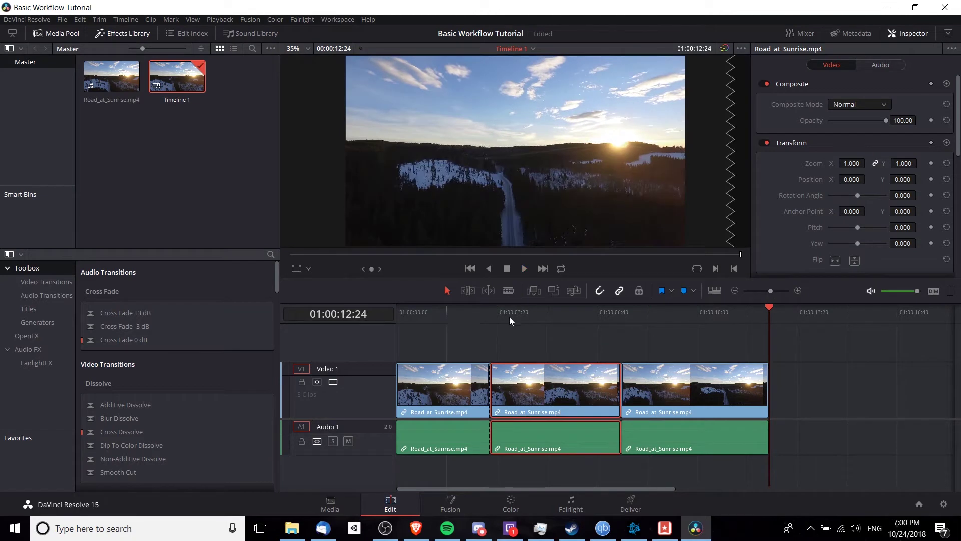
{"action": "left_click", "coordinate": [478, 312]}
{"action": "left_click", "coordinate": [470, 309]}
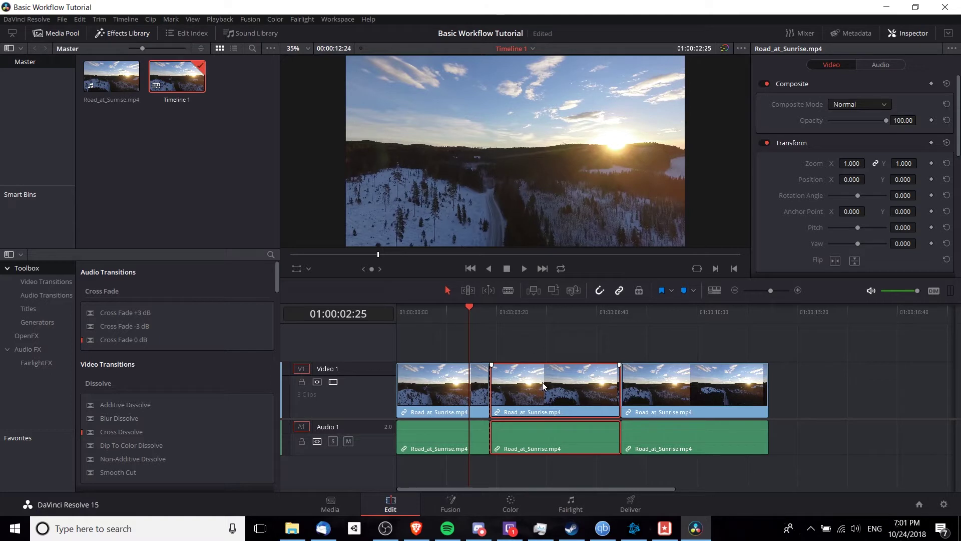
- Ripple delete the middle Road_at_Sunrise clip, undoing the earlier delete and cut attempts
{"action": "key", "text": "Delete"}
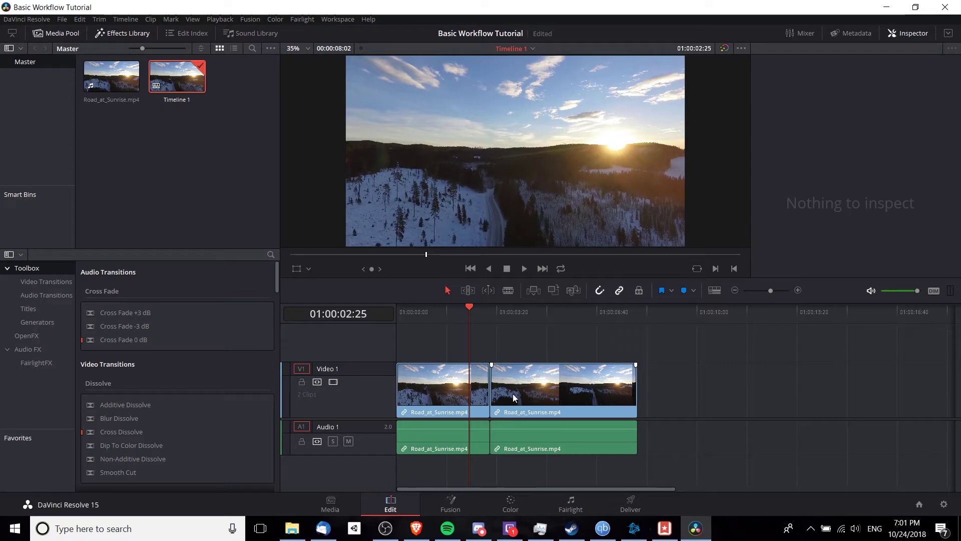
{"action": "key", "text": "shift+F12"}
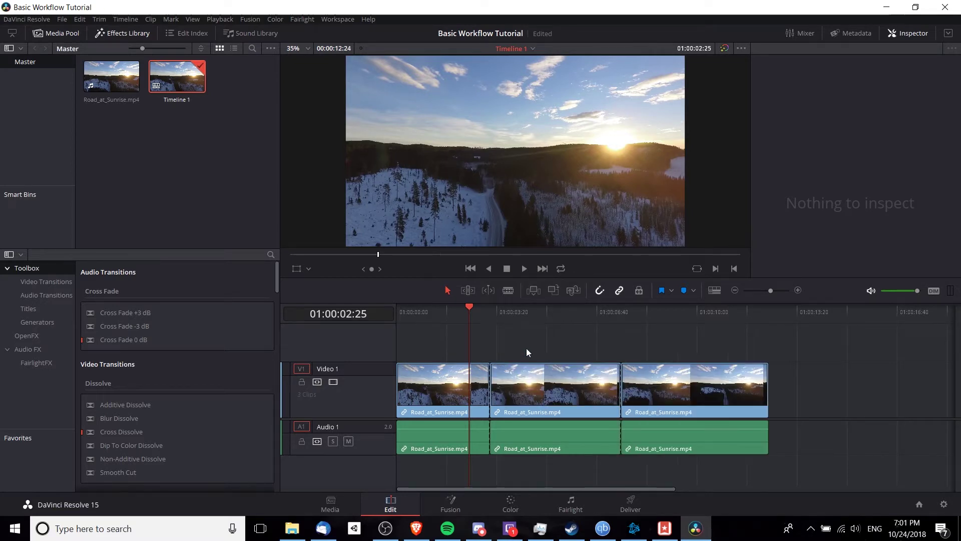
{"action": "right_click", "coordinate": [555, 385]}
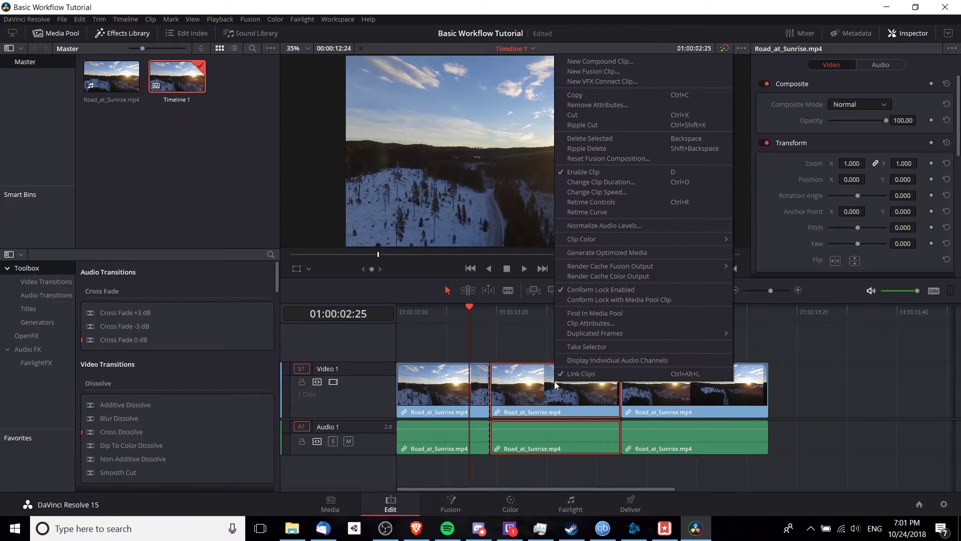
{"action": "left_click", "coordinate": [660, 389]}
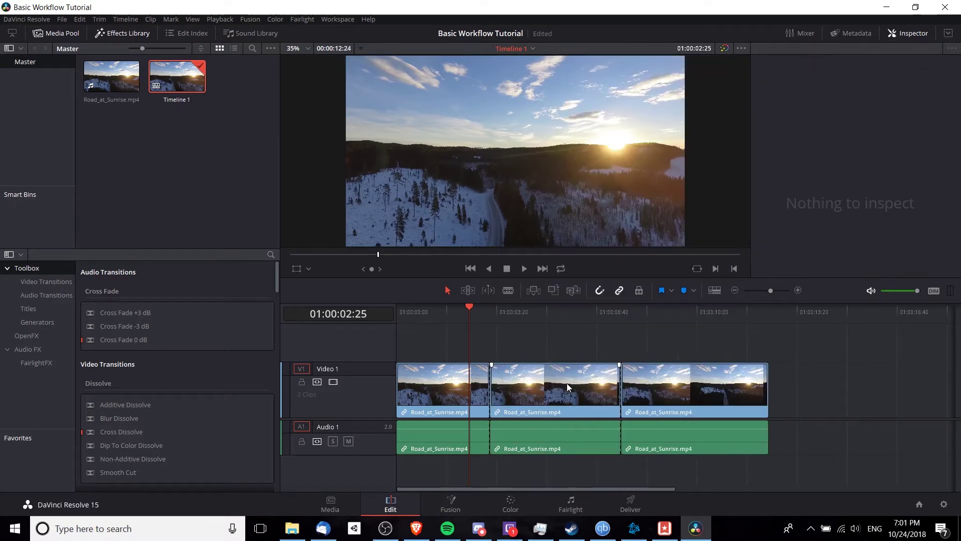
{"action": "right_click", "coordinate": [545, 398]}
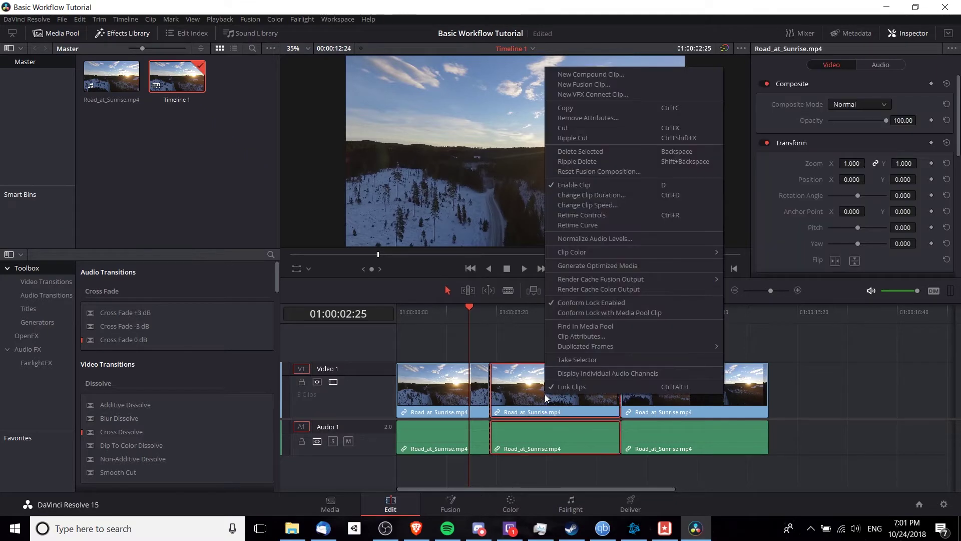
{"action": "left_click", "coordinate": [578, 128]}
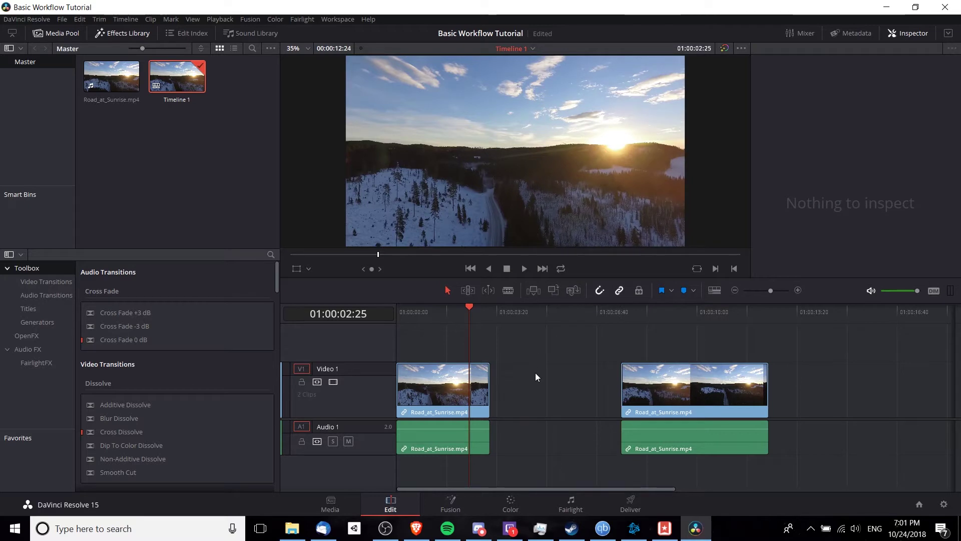
{"action": "key", "text": "ctrl+z"}
{"action": "left_click", "coordinate": [534, 375]}
{"action": "key", "text": "Delete"}
{"action": "left_click", "coordinate": [428, 306]}
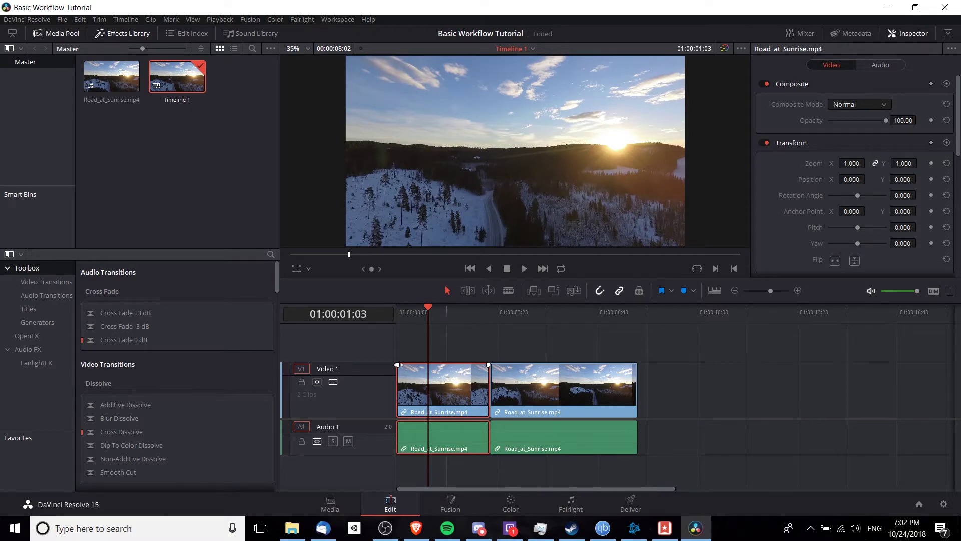
- Give the first clip a fade-in of about +00:46 and return the playhead to 01:00:00:00
{"action": "left_click_drag", "start_coordinate": [398, 364], "coordinate": [419, 364]}
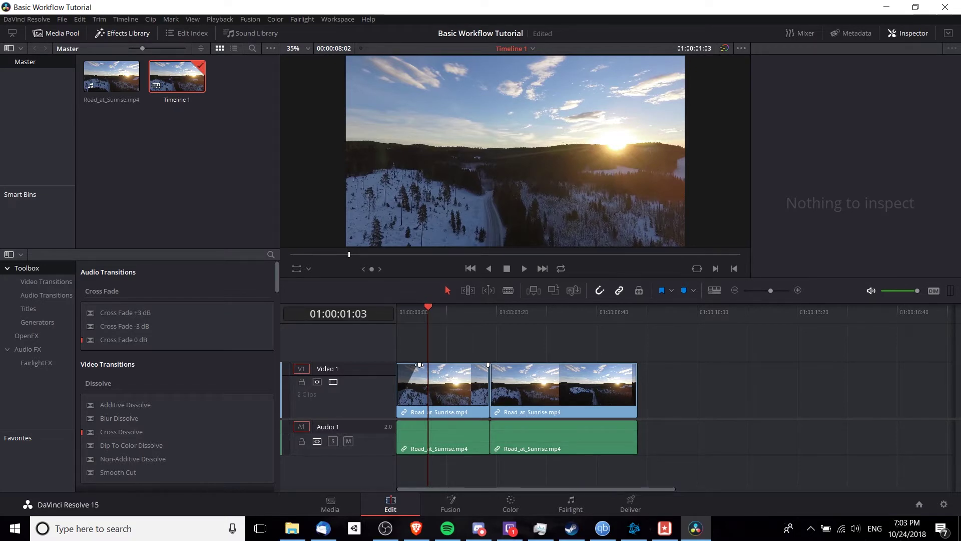
{"action": "left_click_drag", "start_coordinate": [428, 315], "coordinate": [389, 308]}
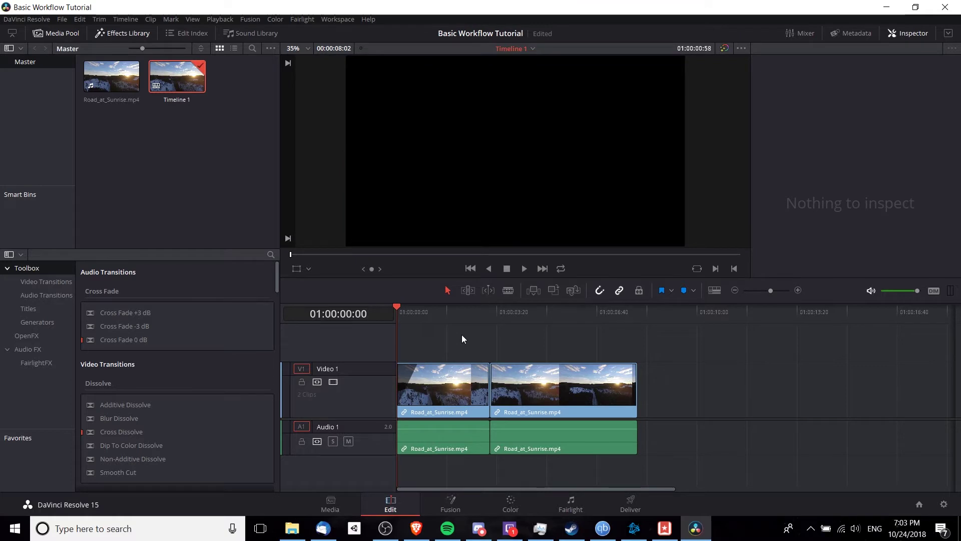
- Play the timeline from the start to preview the first clip's fade-in
{"action": "key", "text": "space"}
{"action": "left_click_drag", "start_coordinate": [425, 320], "coordinate": [396, 315]}
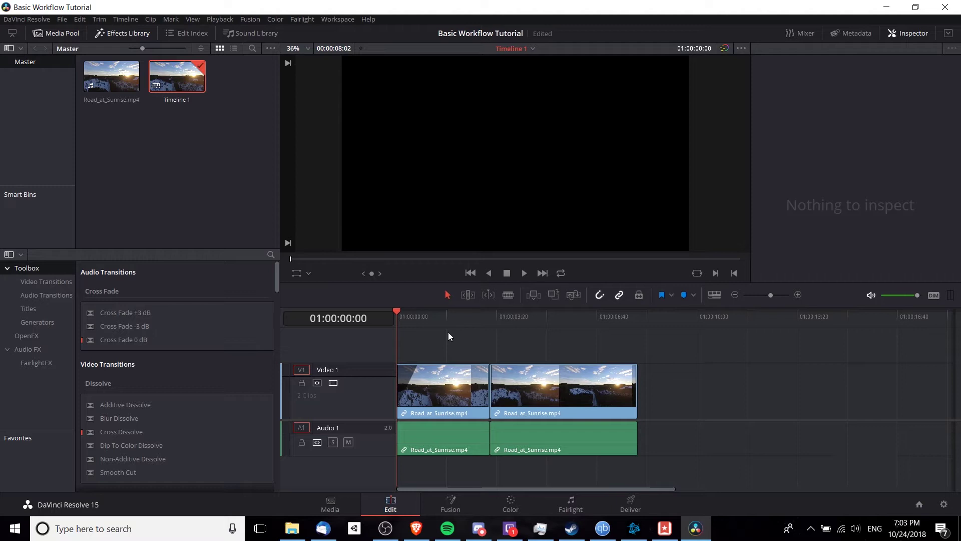
{"action": "key", "text": "space"}
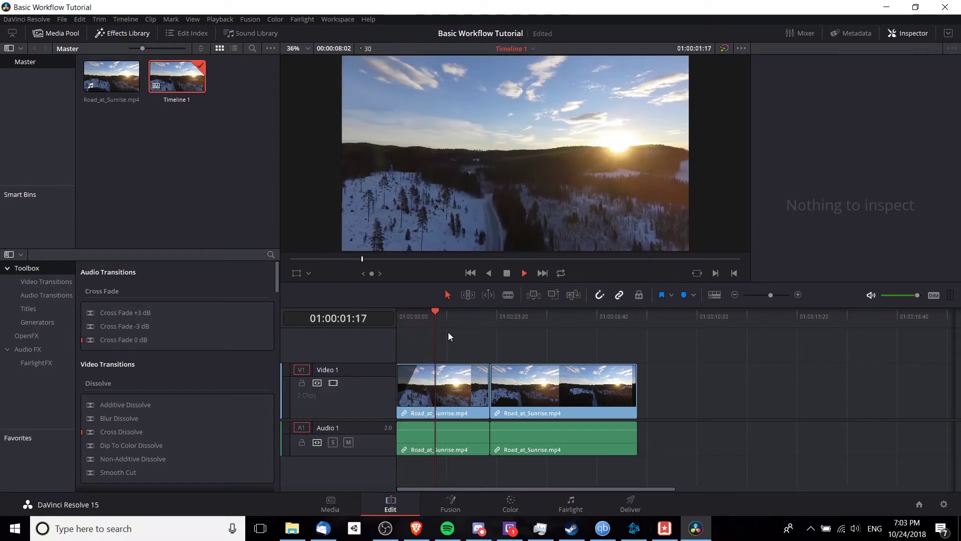
{"action": "key", "text": "space"}
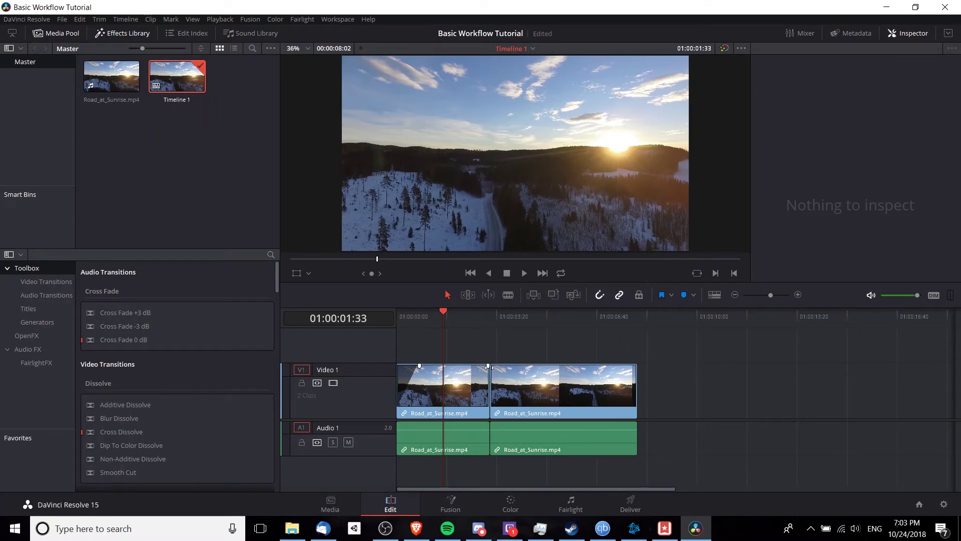
- Fade out the first clip and fade in the second, previewing across the cut
{"action": "left_click_drag", "start_coordinate": [488, 367], "coordinate": [468, 374]}
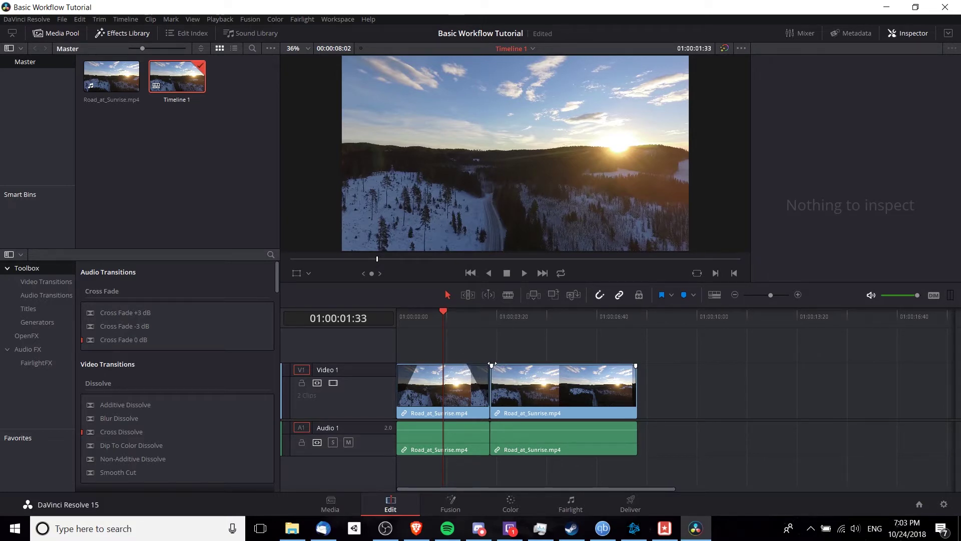
{"action": "mouse_move", "coordinate": [494, 365]}
{"action": "left_mouse_down"}
{"action": "mouse_move", "coordinate": [531, 365]}
{"action": "mouse_move", "coordinate": [512, 365]}
{"action": "left_mouse_up"}
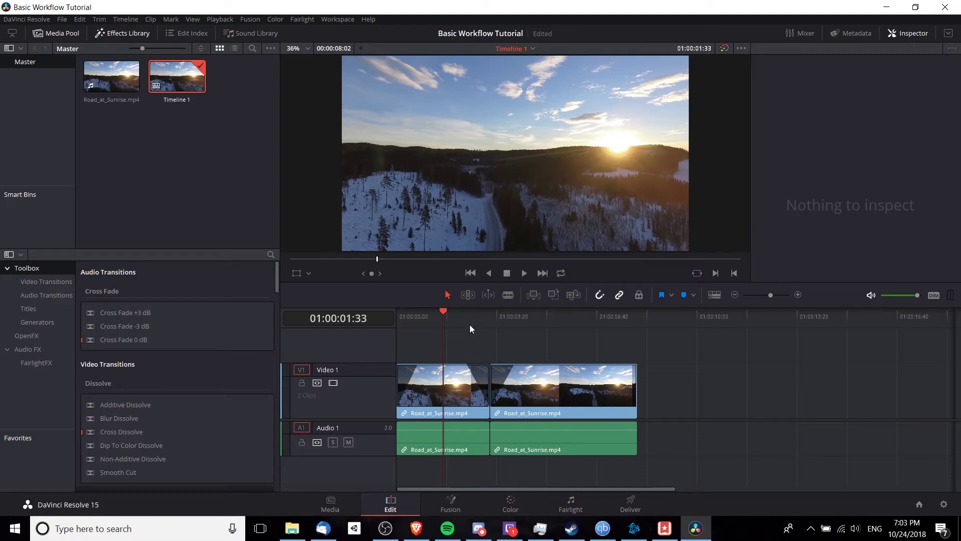
{"action": "left_click", "coordinate": [459, 317]}
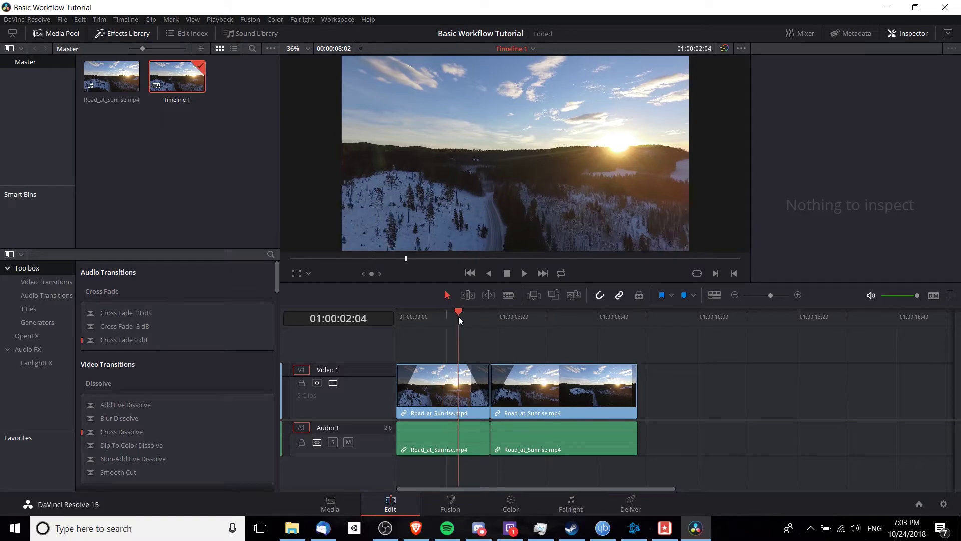
{"action": "left_click", "coordinate": [523, 278]}
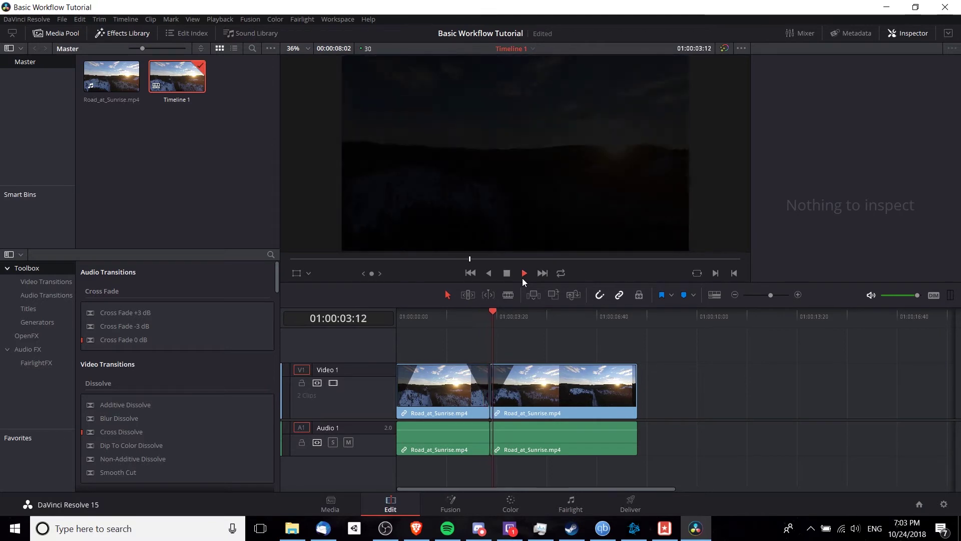
{"action": "left_click", "coordinate": [504, 275]}
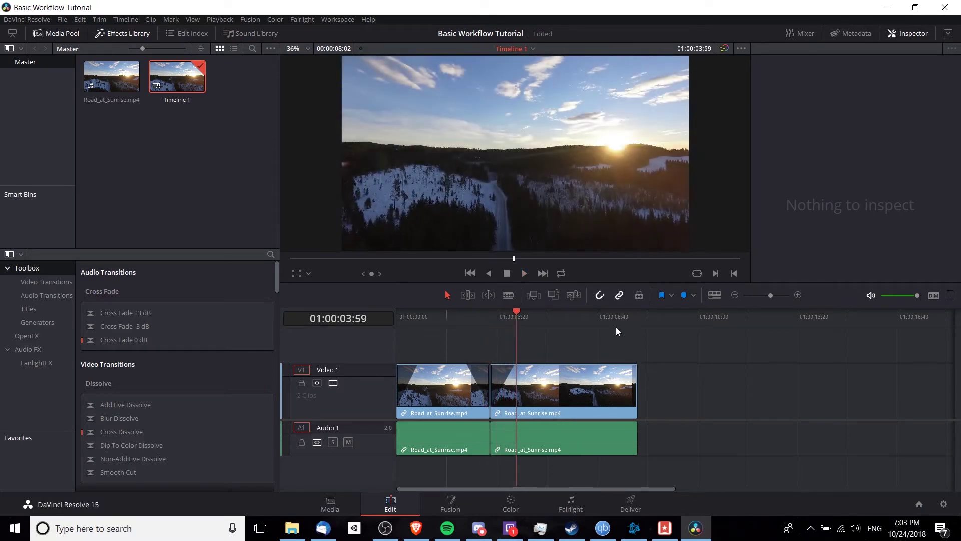
- Fade out the end of the second clip and play the ending to check it
{"action": "left_click", "coordinate": [620, 325]}
{"action": "mouse_move", "coordinate": [637, 365]}
{"action": "left_mouse_down"}
{"action": "mouse_move", "coordinate": [619, 365]}
{"action": "mouse_move", "coordinate": [636, 365]}
{"action": "left_mouse_up"}
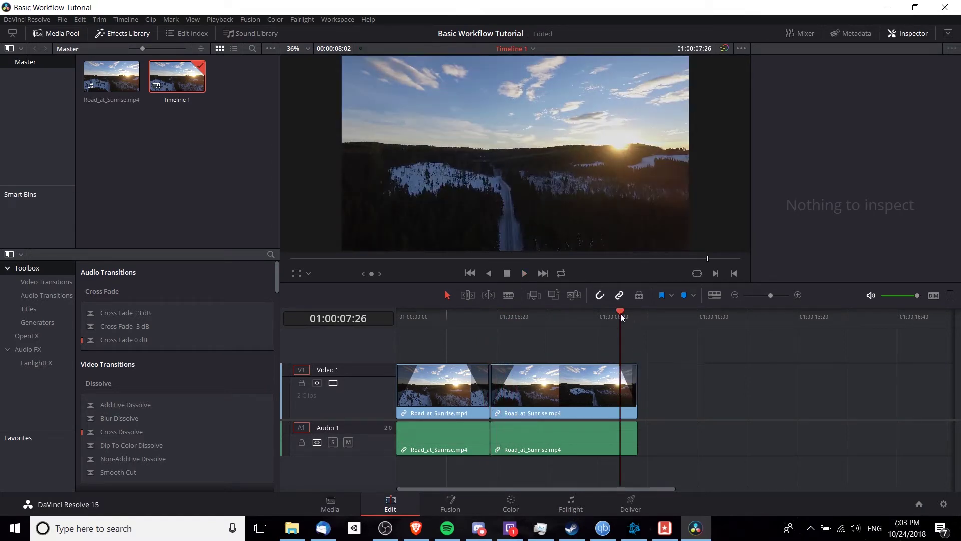
{"action": "left_click", "coordinate": [525, 274]}
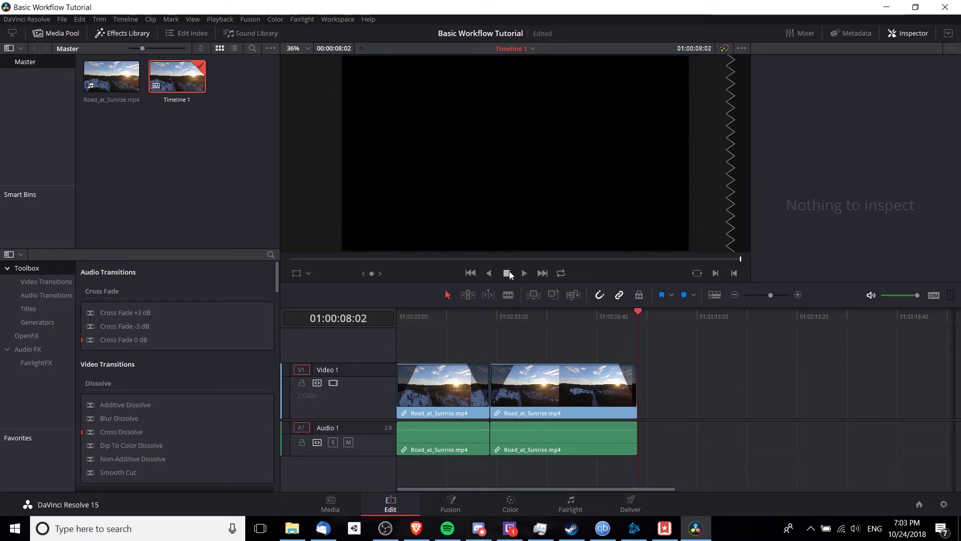
- Show Toolbox > Video Transitions in the Effects Library and scroll to the Iris and Motion styles
{"action": "left_click", "coordinate": [543, 315]}
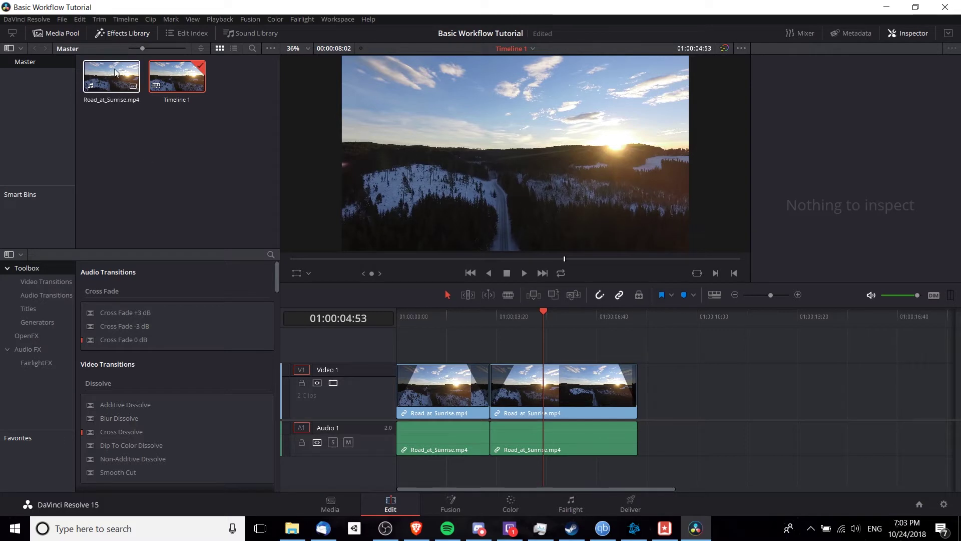
{"action": "left_click", "coordinate": [131, 33]}
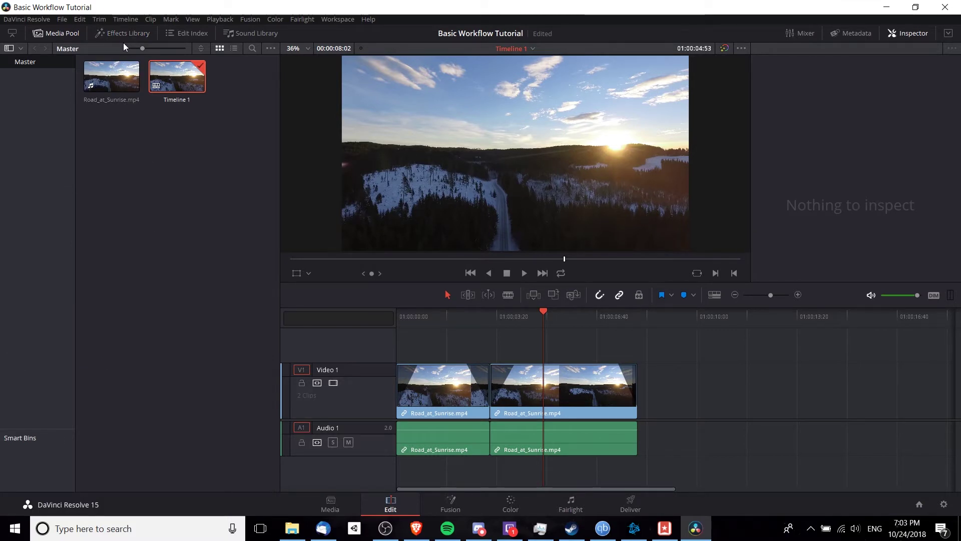
{"action": "left_click", "coordinate": [127, 34]}
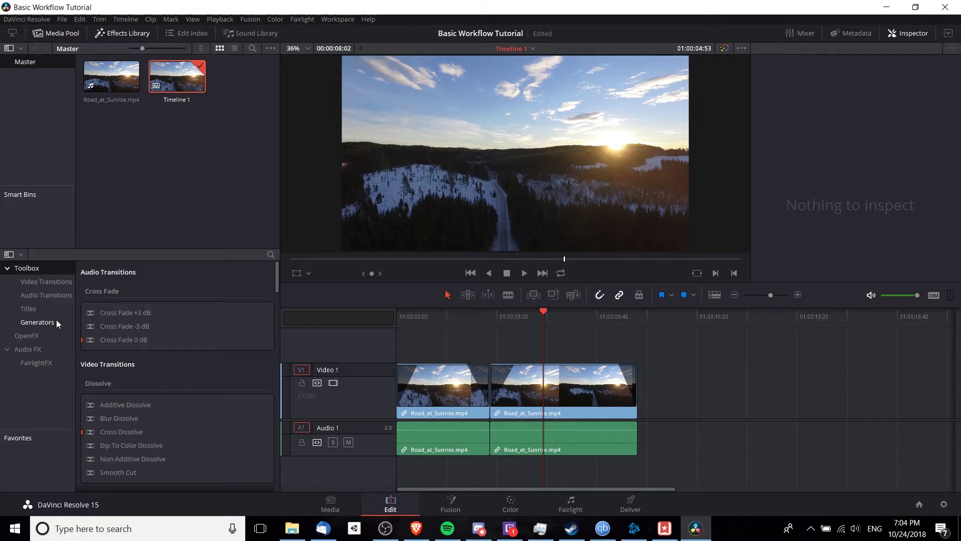
{"action": "left_click", "coordinate": [53, 283]}
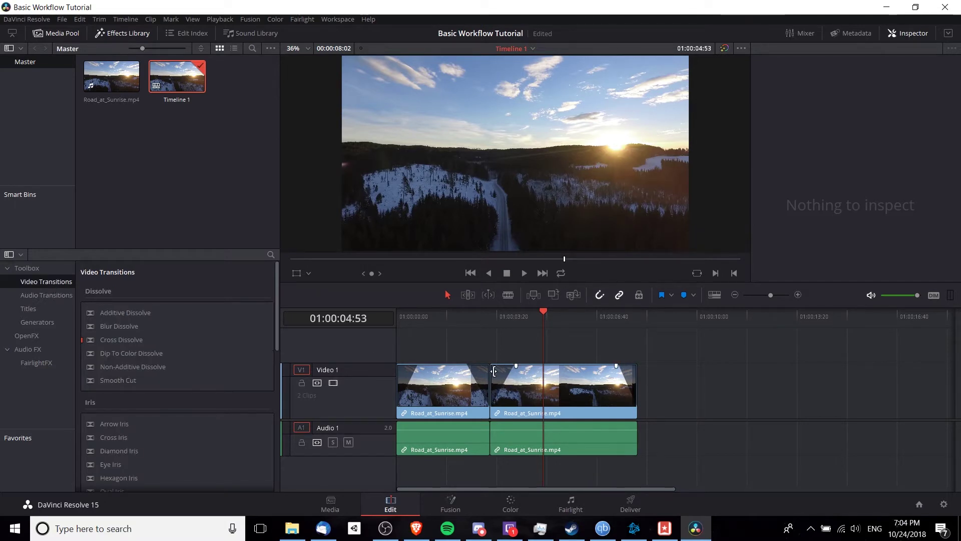
{"action": "left_click_drag", "start_coordinate": [482, 364], "coordinate": [482, 364]}
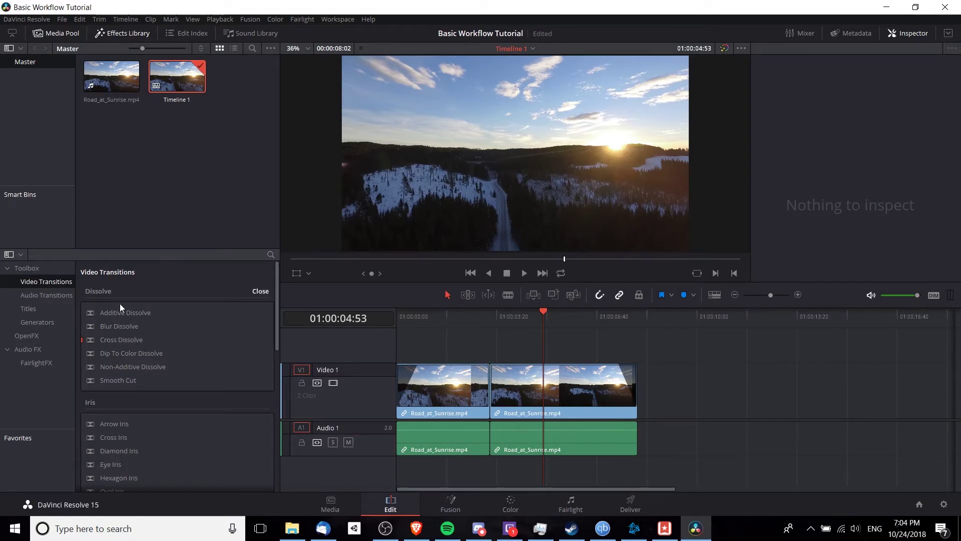
{"action": "scroll", "coordinate": [179, 355], "scroll_direction": "down", "scroll_amount": 3}
{"action": "scroll", "coordinate": [179, 359], "scroll_direction": "down", "scroll_amount": 1}
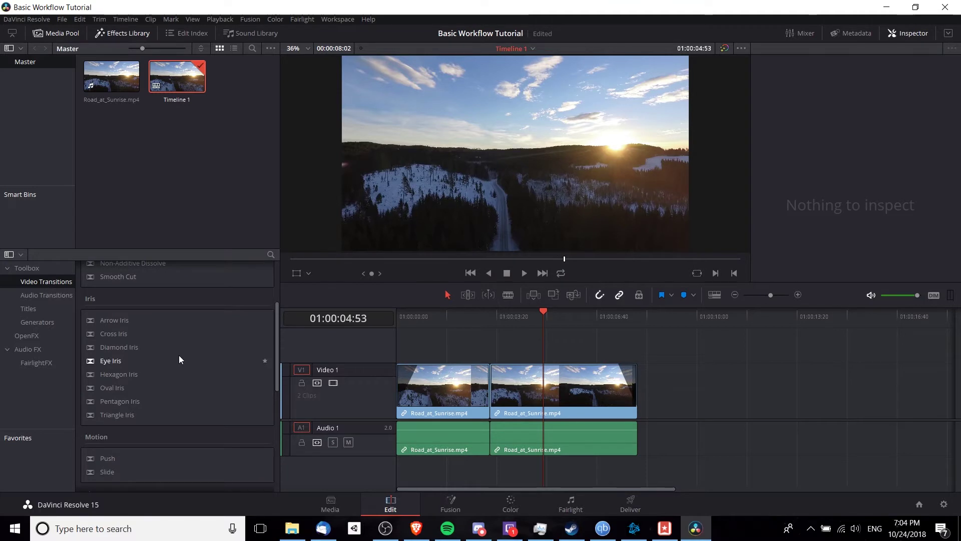
{"action": "scroll", "coordinate": [179, 357], "scroll_direction": "down", "scroll_amount": 2}
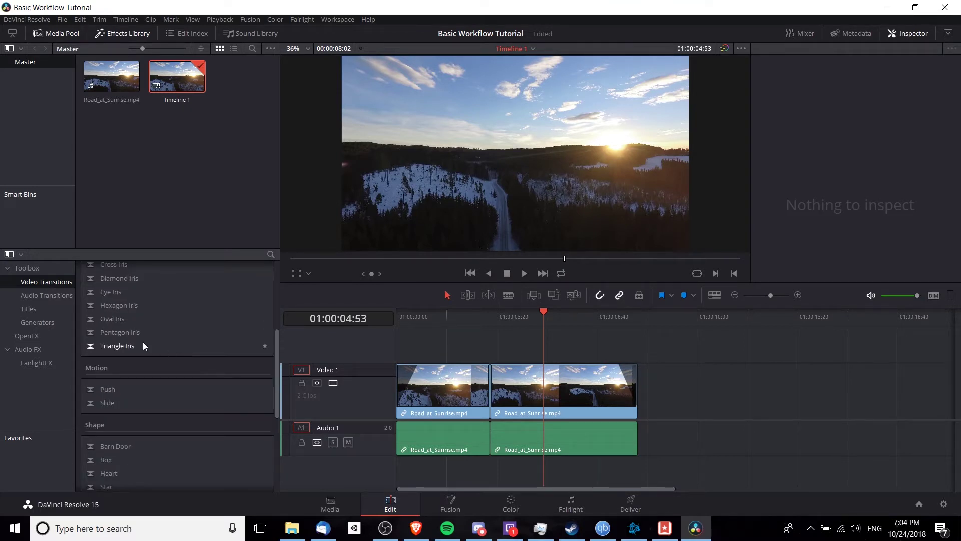
- Add a Triangle Iris transition between the two Road_at_Sunrise.mp4 clips and select it
{"action": "left_click_drag", "start_coordinate": [143, 345], "coordinate": [490, 370]}
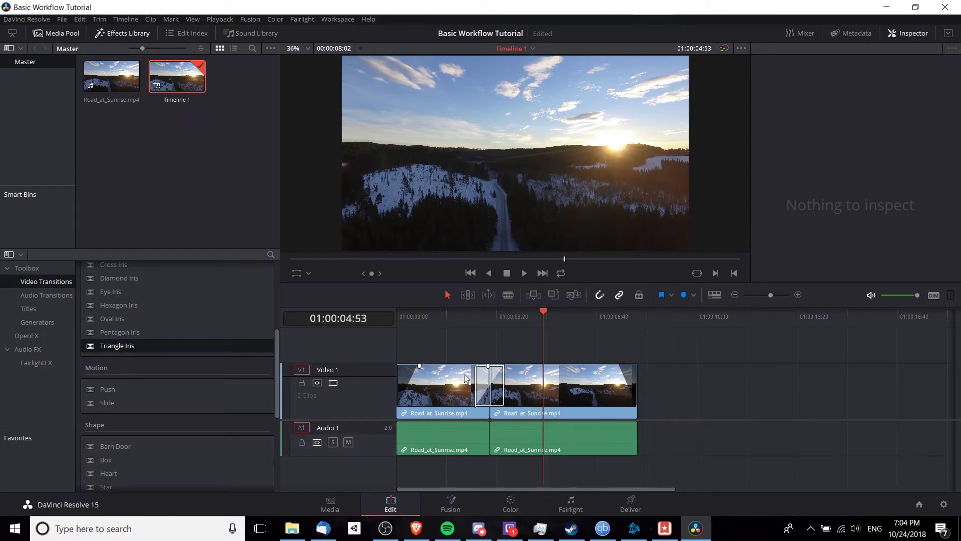
{"action": "left_click", "coordinate": [496, 377]}
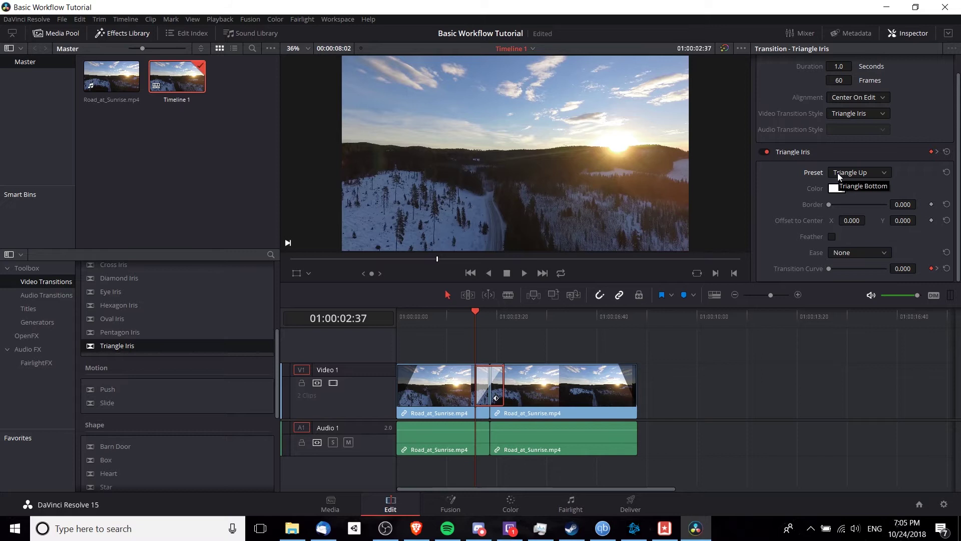
- Preview the transition, switch it to the Triangle Bottom preset, and preview it again
{"action": "left_click", "coordinate": [525, 276]}
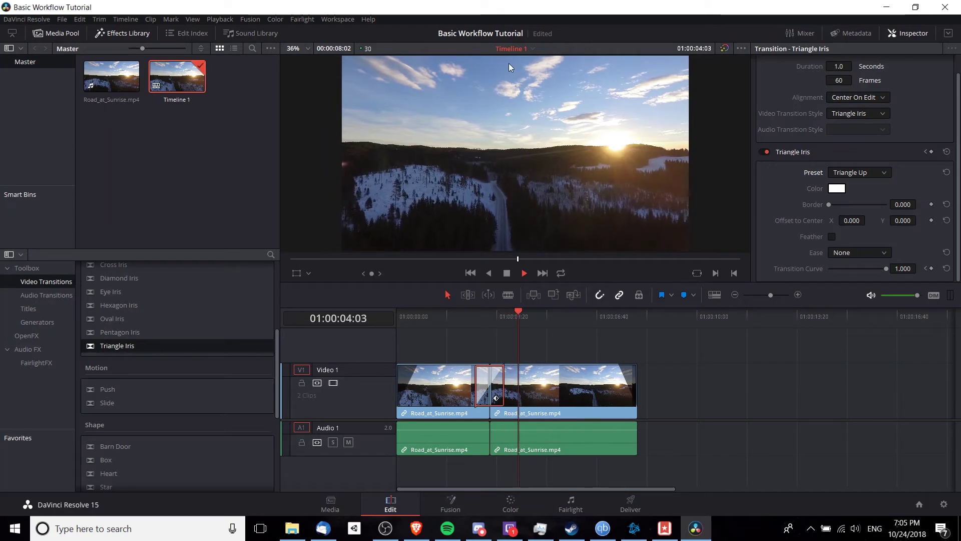
{"action": "left_click", "coordinate": [507, 273]}
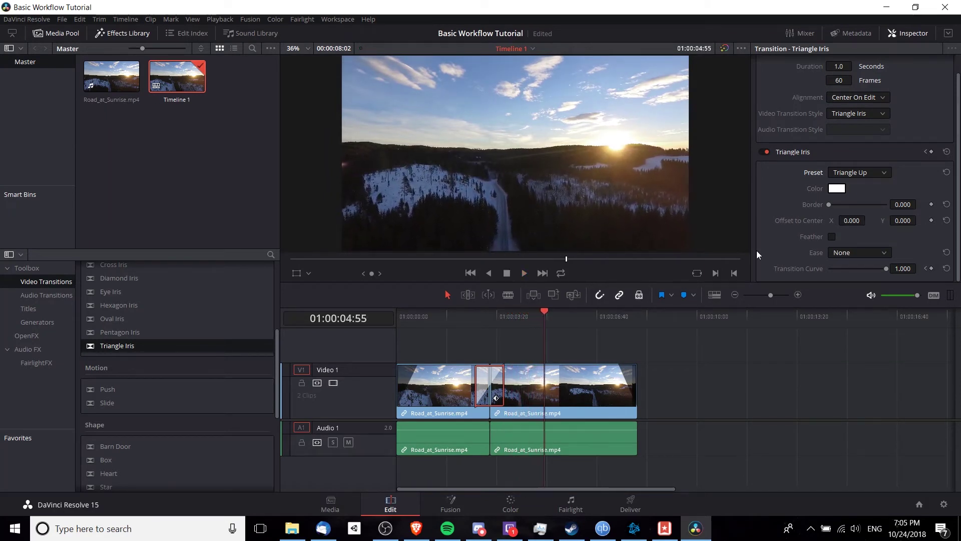
{"action": "left_click", "coordinate": [862, 175]}
{"action": "left_click", "coordinate": [860, 194]}
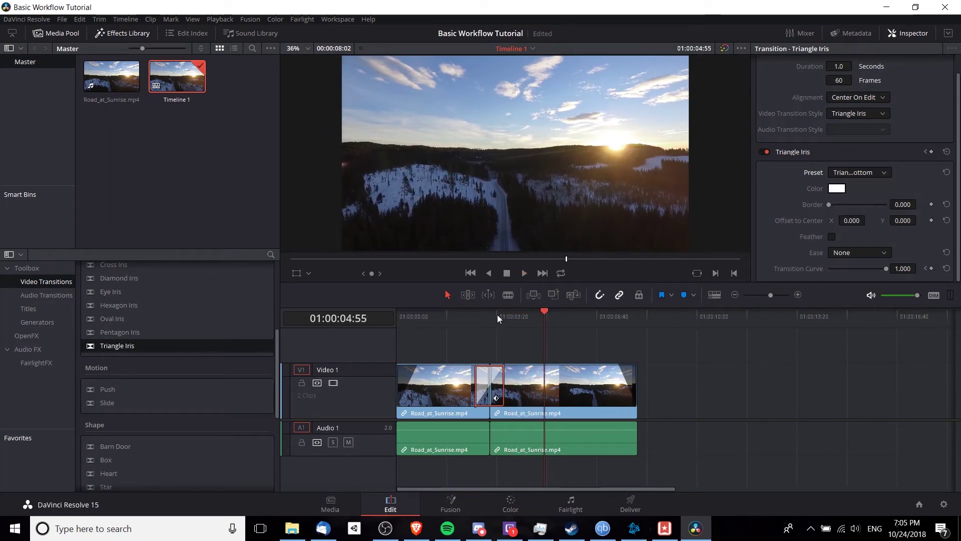
{"action": "left_click", "coordinate": [472, 313]}
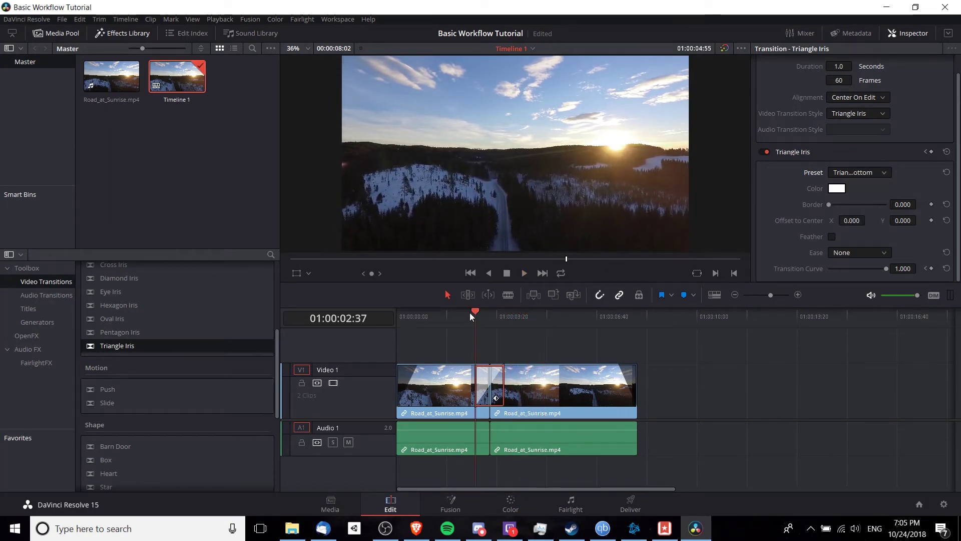
{"action": "left_click", "coordinate": [524, 274]}
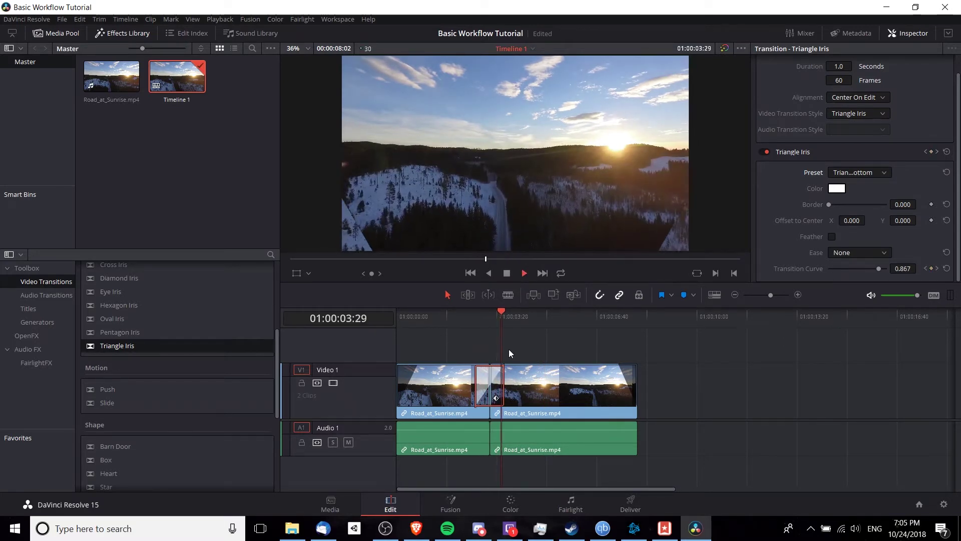
{"action": "key", "text": "space"}
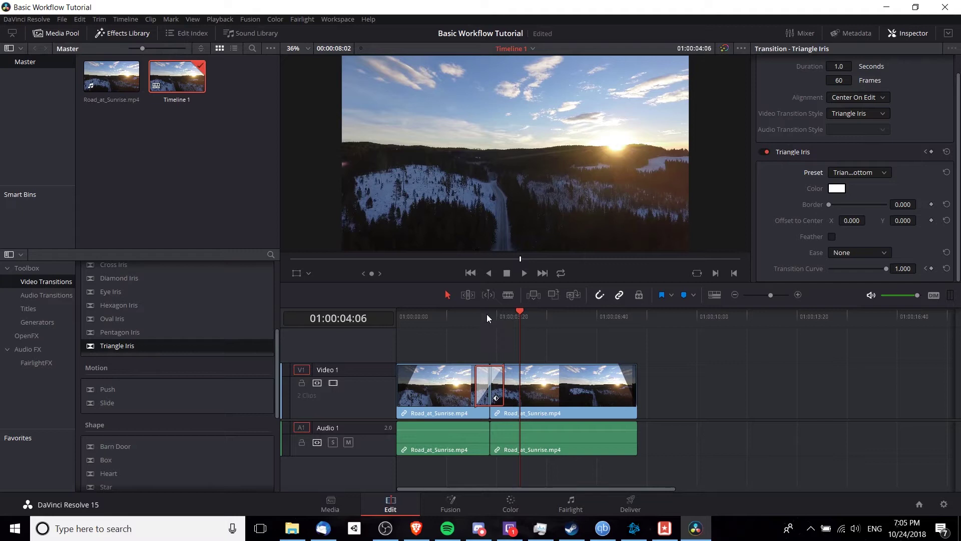
- Give the iris a 57.6 border and a -449 Center X offset, then preview the result
{"action": "left_click_drag", "start_coordinate": [483, 314], "coordinate": [489, 314]}
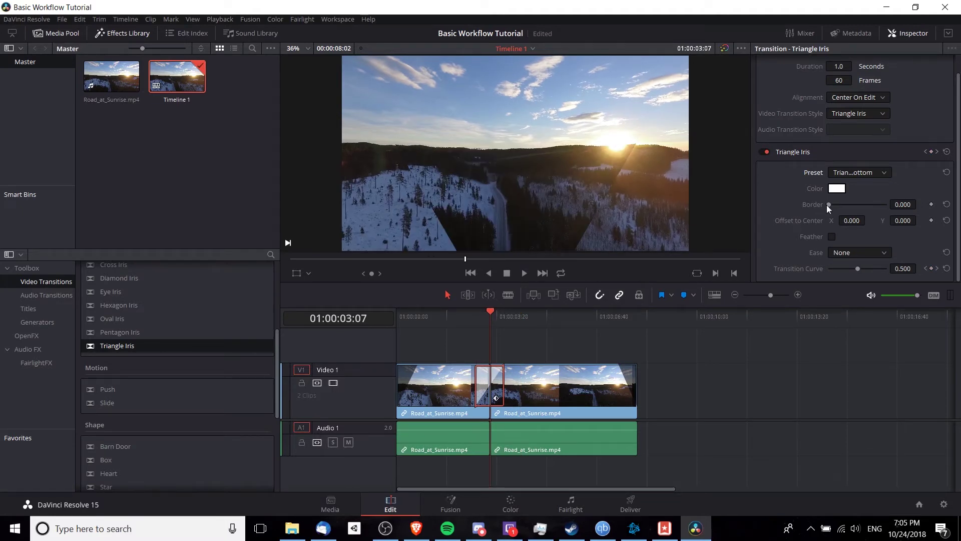
{"action": "left_click_drag", "start_coordinate": [828, 206], "coordinate": [834, 204]}
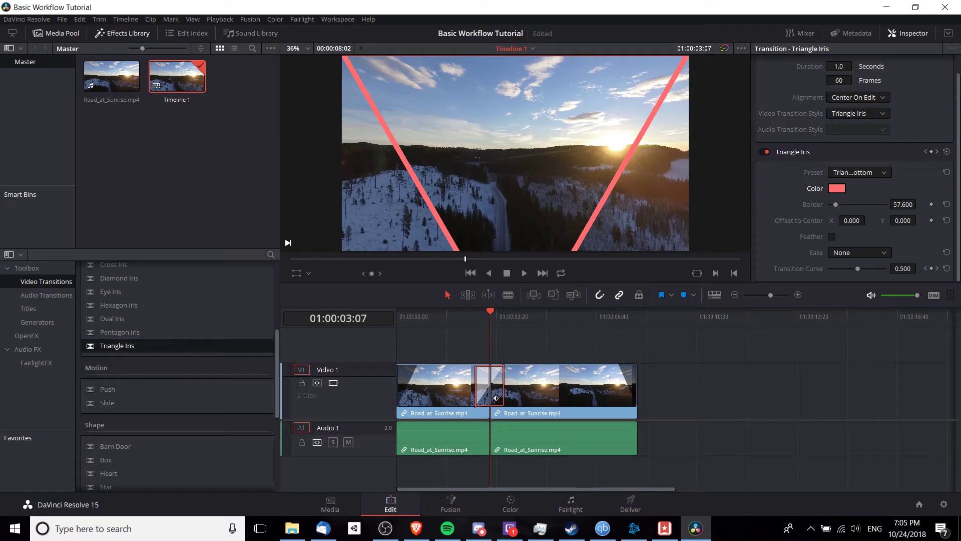
{"action": "mouse_move", "coordinate": [846, 221]}
{"action": "left_mouse_down"}
{"action": "mouse_move", "coordinate": [826, 222]}
{"action": "mouse_move", "coordinate": [842, 224]}
{"action": "left_mouse_up"}
{"action": "key", "text": "j"}
{"action": "key", "text": "k"}
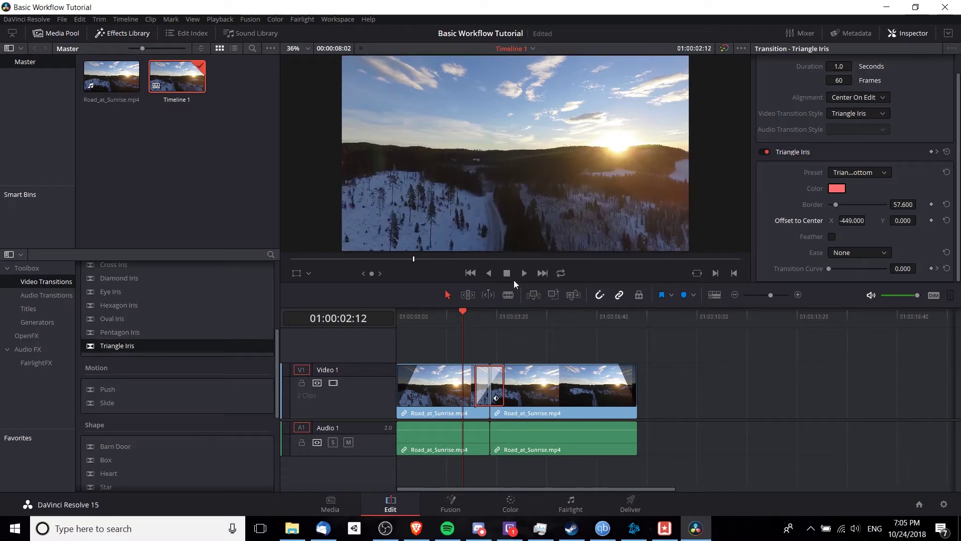
{"action": "left_click", "coordinate": [521, 275]}
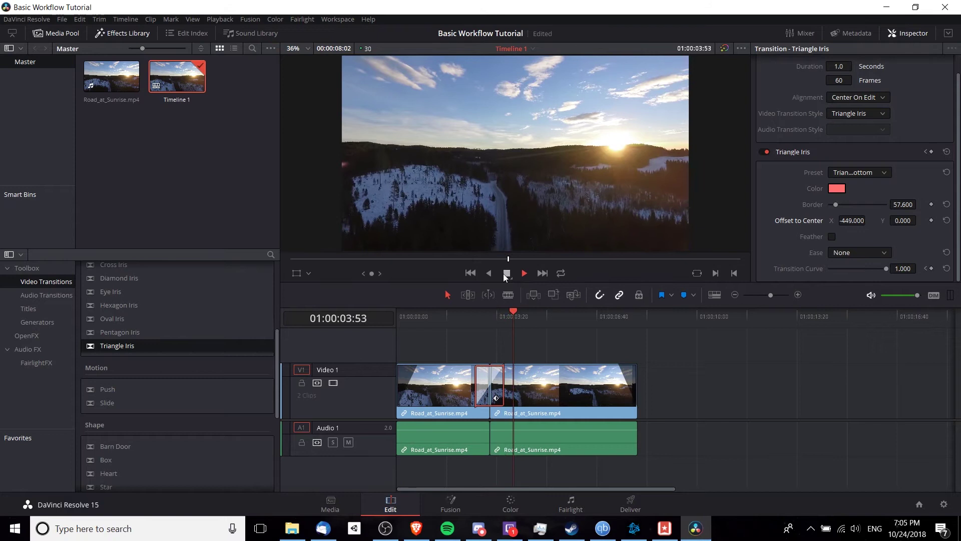
{"action": "left_click", "coordinate": [504, 273]}
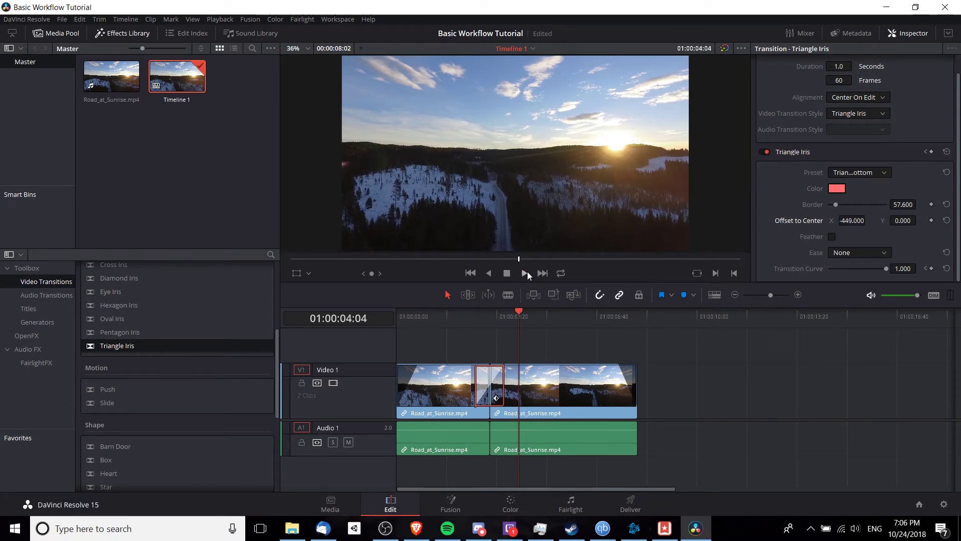
- Select the second Road_at_Sunrise.mp4 clip to show its default composite and transform settings in the Inspector
{"action": "scroll", "coordinate": [157, 340], "scroll_direction": "up", "scroll_amount": 3}
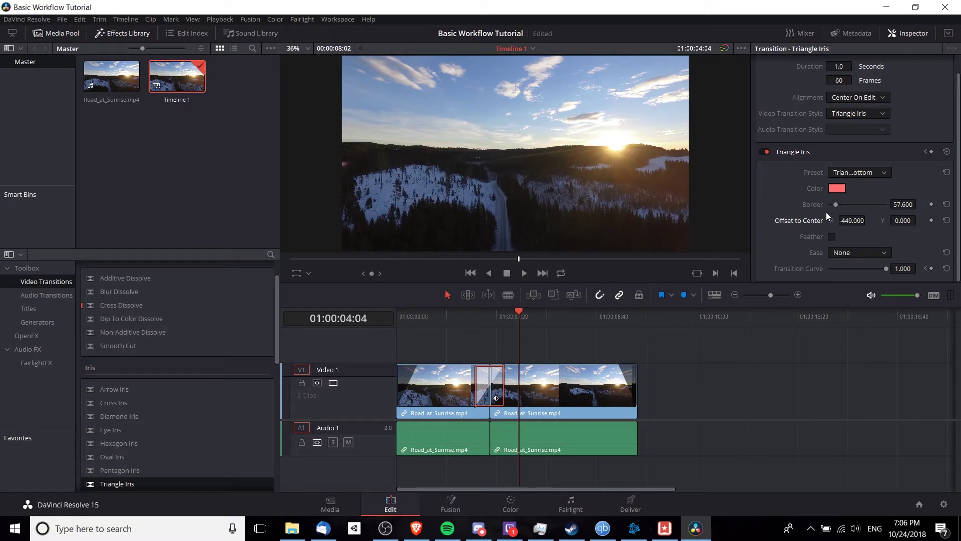
{"action": "scroll", "coordinate": [811, 215], "scroll_direction": "up", "scroll_amount": 1}
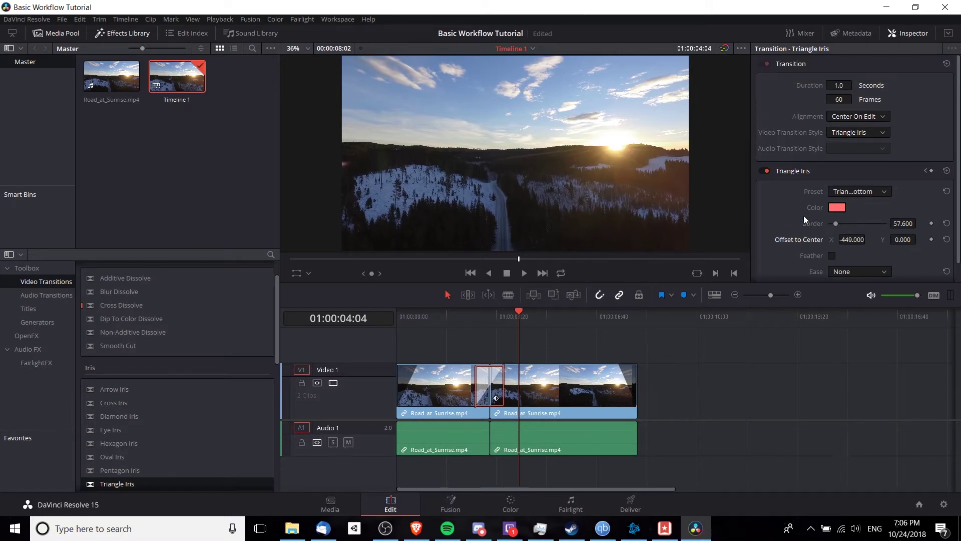
{"action": "left_click", "coordinate": [912, 33]}
{"action": "left_click", "coordinate": [912, 33]}
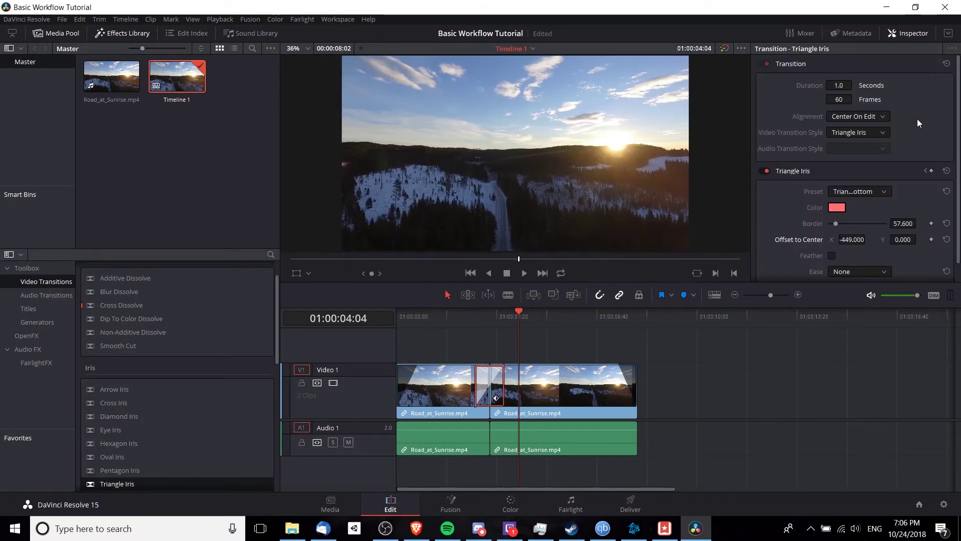
{"action": "left_click", "coordinate": [553, 381]}
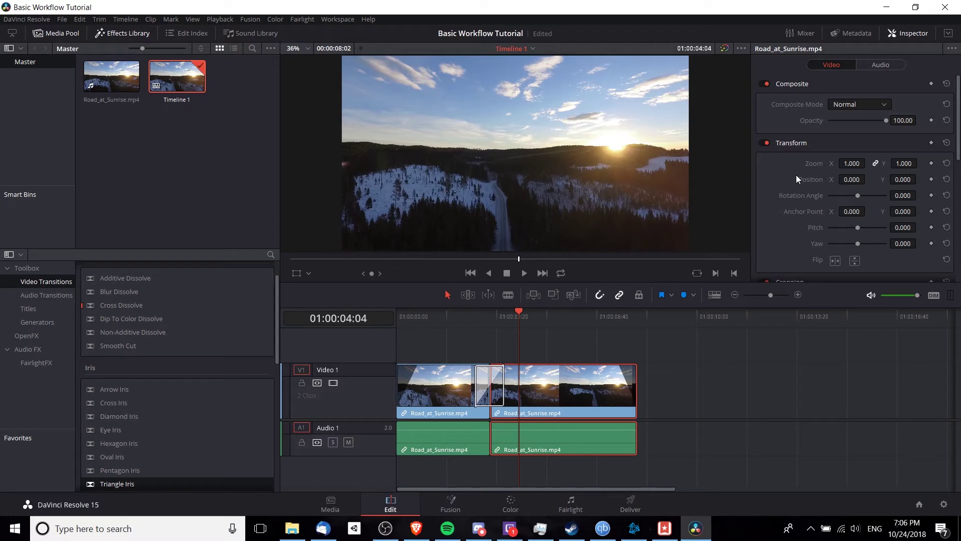
- Enlarge the viewer, then set the second clip's Zoom to 1.670 and Position to X 618, Y 297
{"action": "left_click_drag", "start_coordinate": [546, 306], "coordinate": [546, 371]}
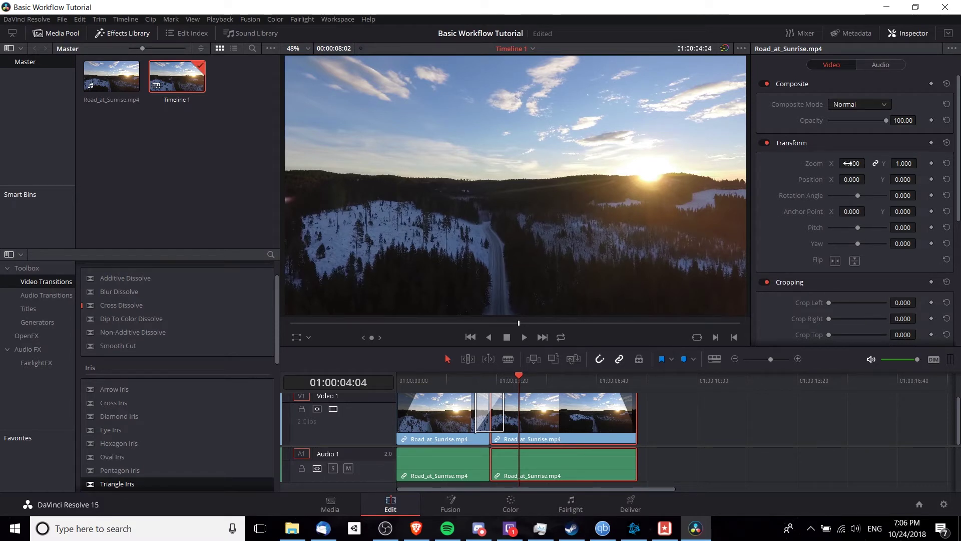
{"action": "left_click_drag", "start_coordinate": [848, 163], "coordinate": [833, 175]}
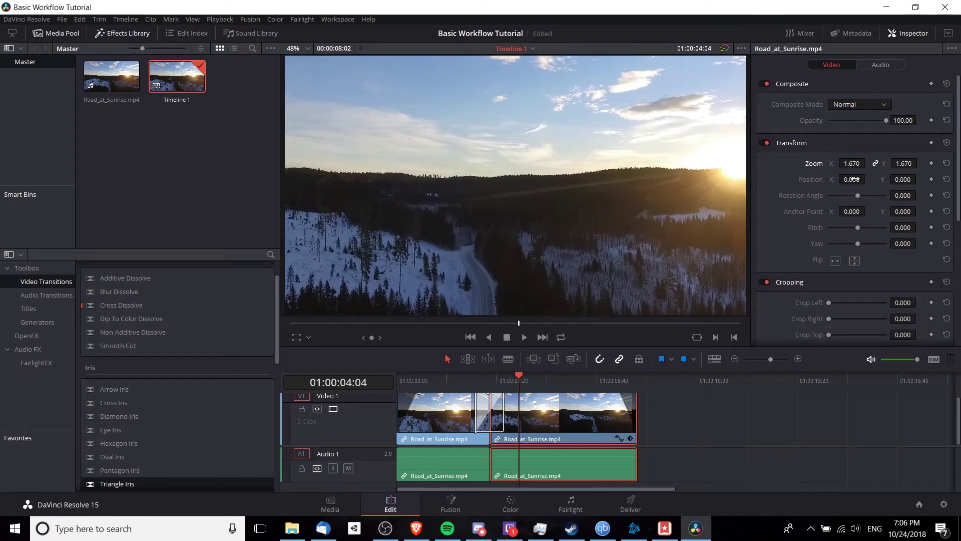
{"action": "left_click_drag", "start_coordinate": [854, 179], "coordinate": [942, 179]}
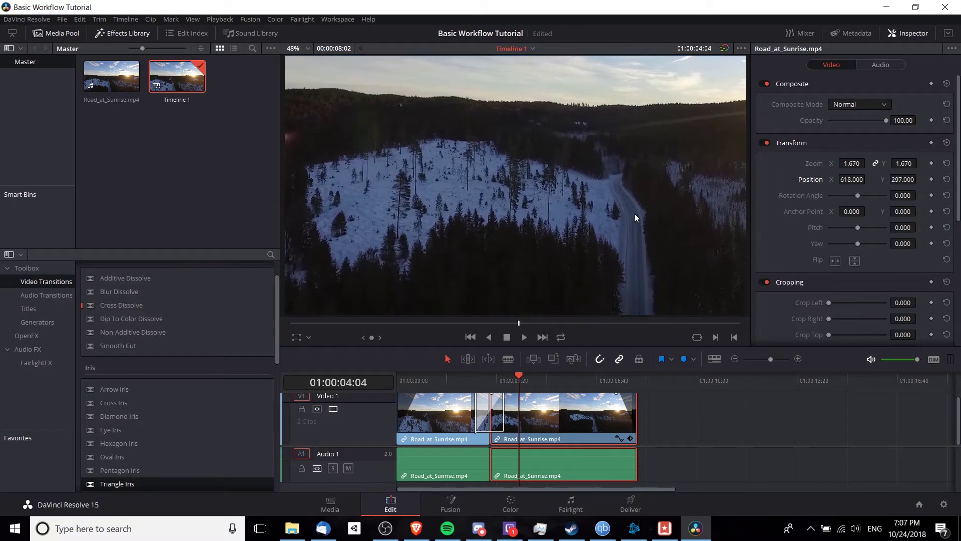
- Keyframe the clip's position at 01:00:04:04, then set Position X to -287 at 01:00:05:54
{"action": "left_click", "coordinate": [931, 179]}
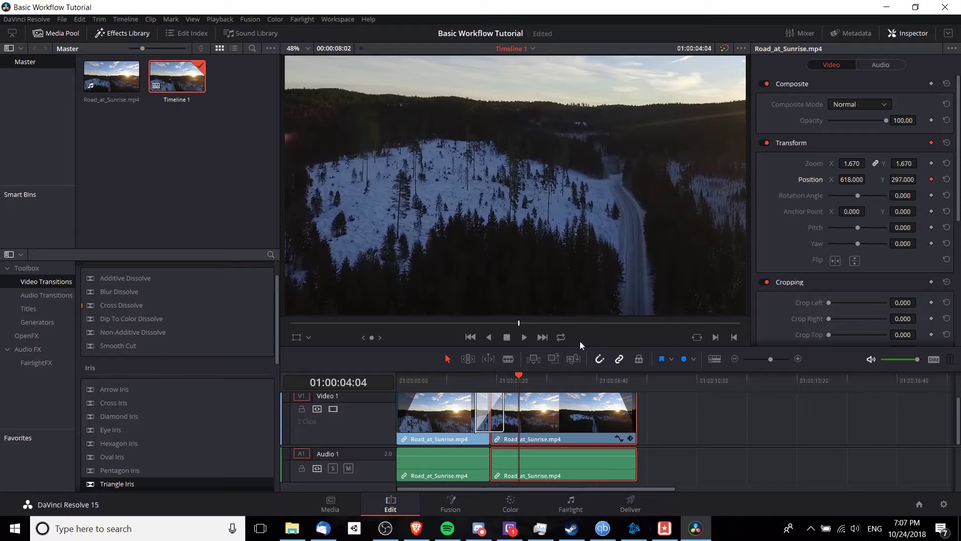
{"action": "left_click", "coordinate": [574, 380]}
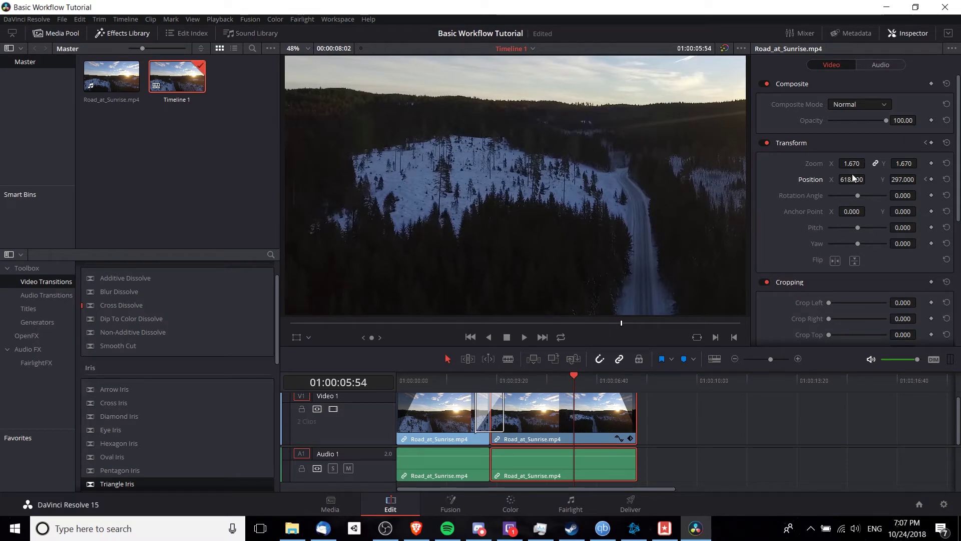
{"action": "mouse_move", "coordinate": [851, 179]}
{"action": "left_mouse_down"}
{"action": "mouse_move", "coordinate": [796, 178]}
{"action": "mouse_move", "coordinate": [861, 184]}
{"action": "left_mouse_up"}
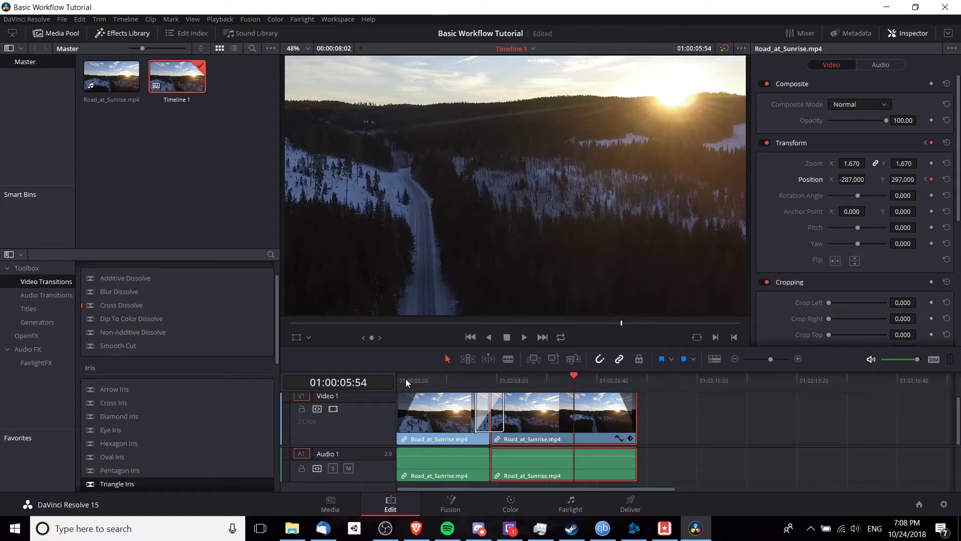
- Play back the sunrise pan, shrink the viewer, and show the Titles category in the Effects Library
{"action": "left_click", "coordinate": [517, 377]}
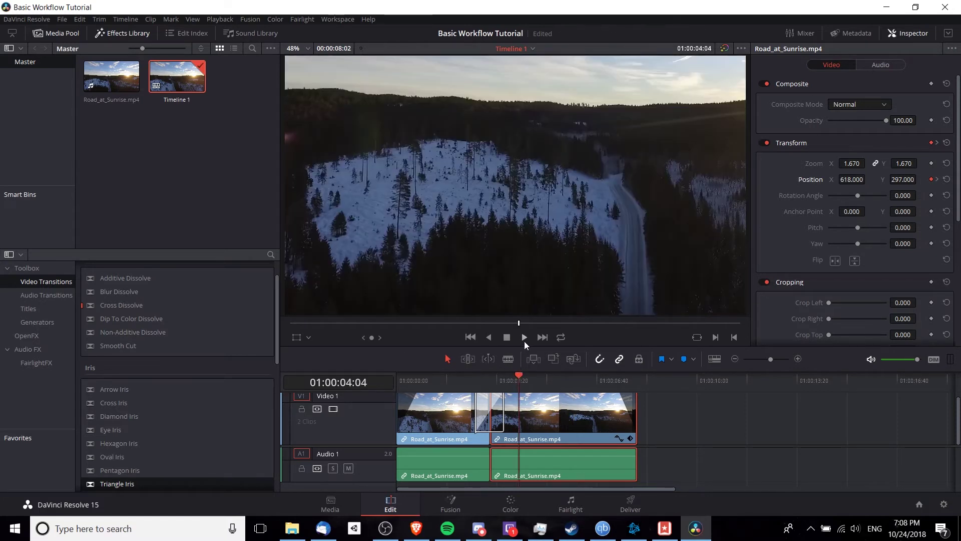
{"action": "left_click", "coordinate": [525, 338]}
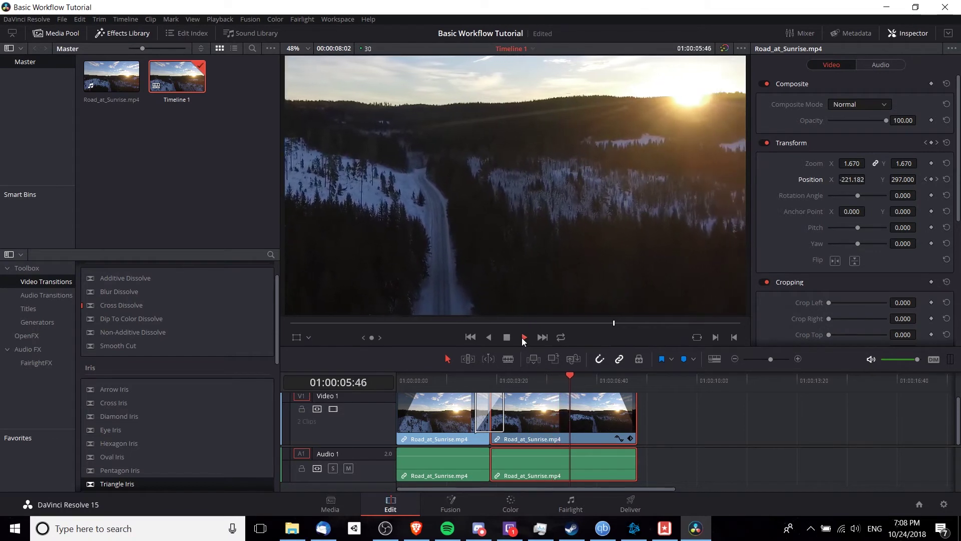
{"action": "left_click", "coordinate": [507, 337]}
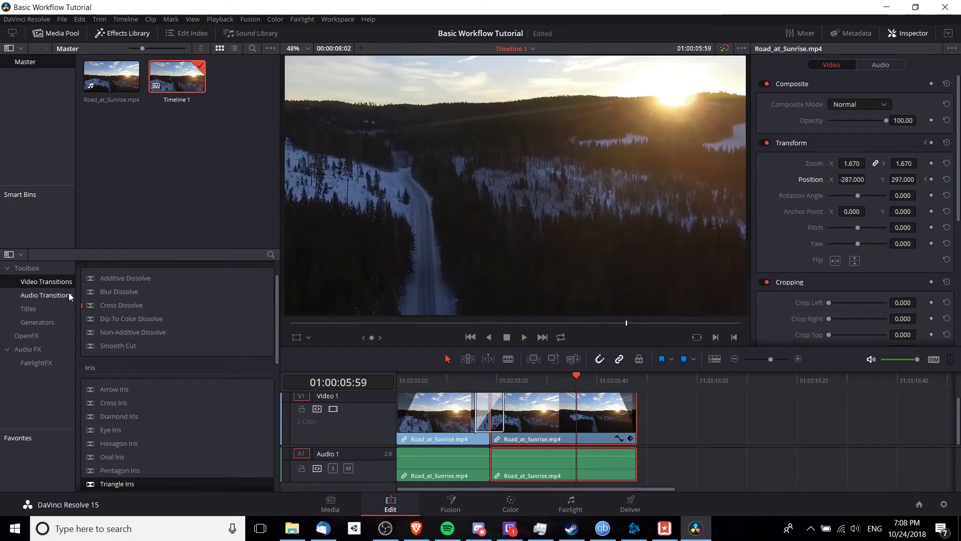
{"action": "left_click", "coordinate": [417, 379]}
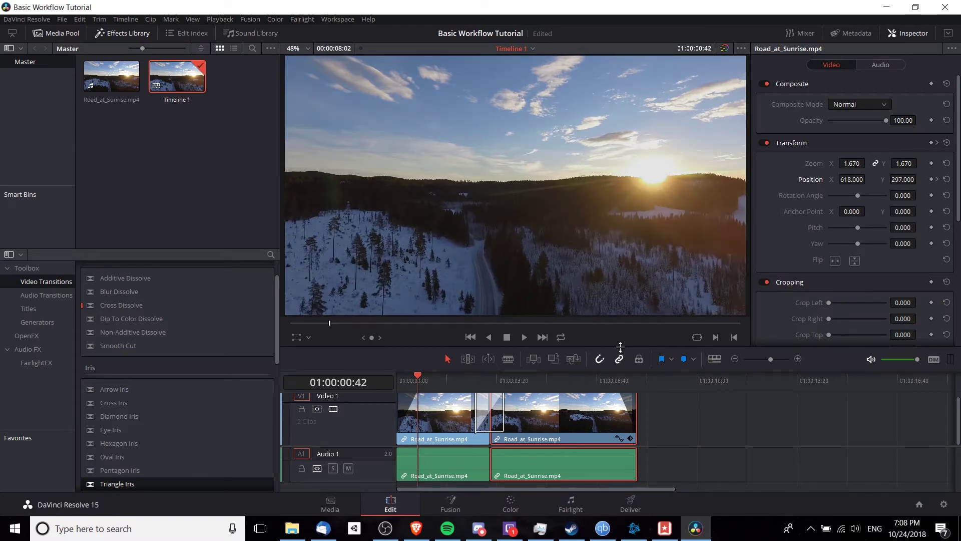
{"action": "left_click_drag", "start_coordinate": [637, 349], "coordinate": [638, 288]}
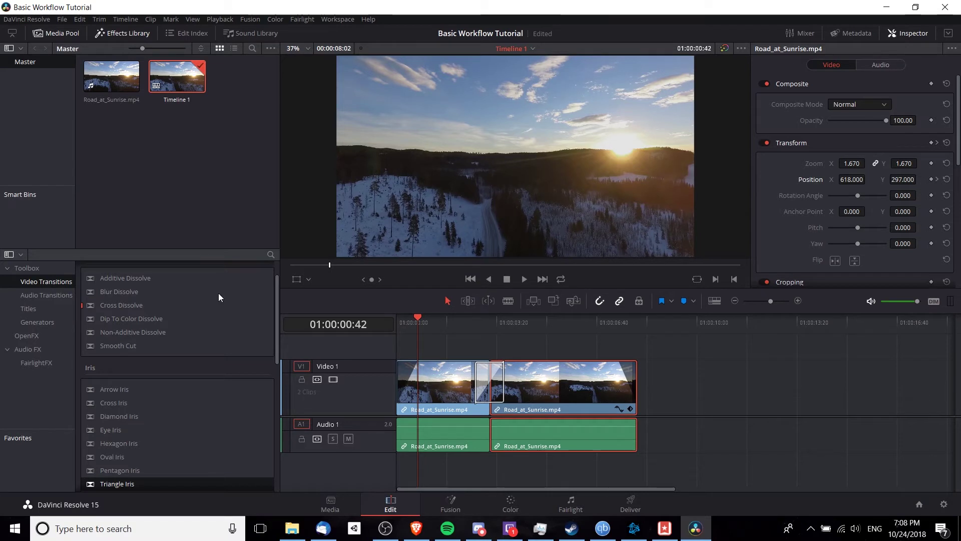
{"action": "left_click", "coordinate": [56, 307]}
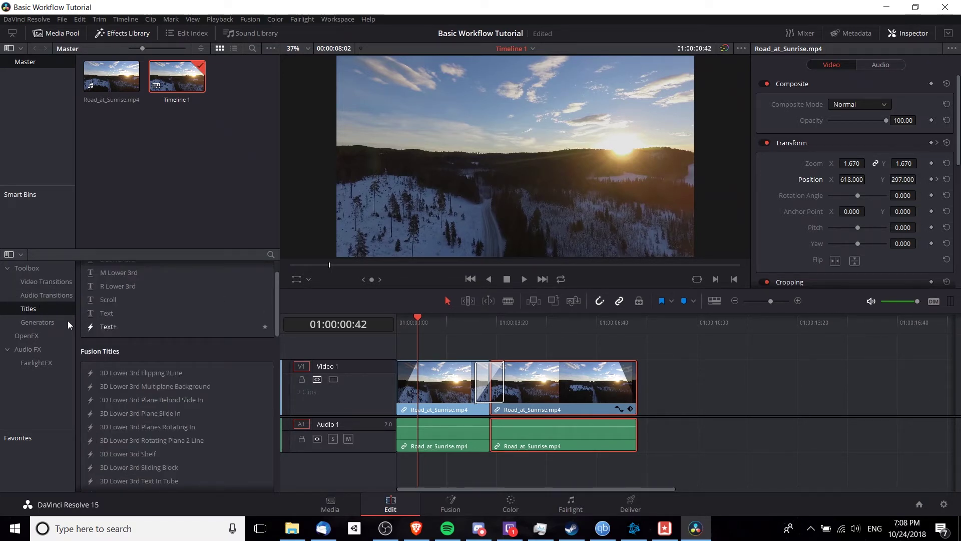
- Browse the Titles list and select the 3D Title In A Box Fusion title
{"action": "scroll", "coordinate": [134, 306], "scroll_direction": "up", "scroll_amount": 1}
{"action": "scroll", "coordinate": [135, 306], "scroll_direction": "down", "scroll_amount": 2}
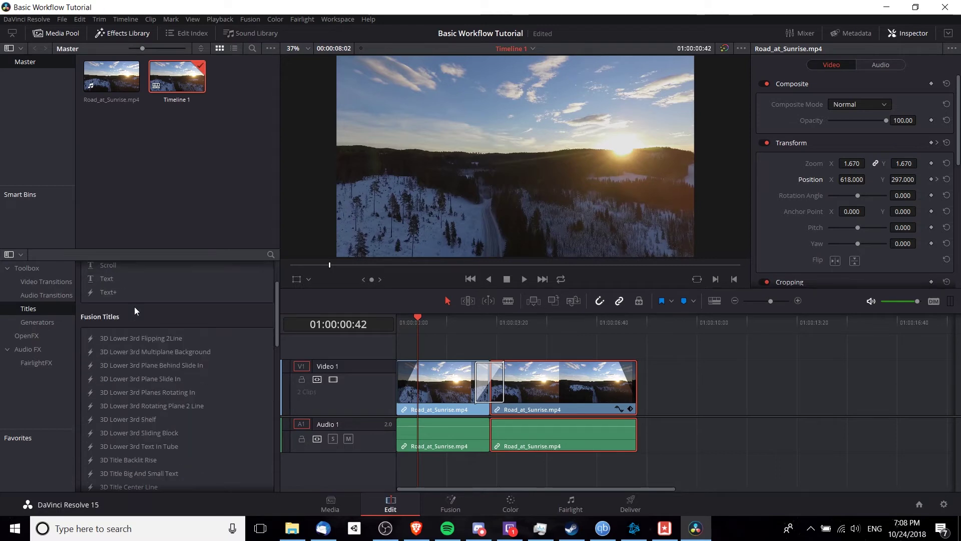
{"action": "scroll", "coordinate": [135, 306], "scroll_direction": "down", "scroll_amount": 10}
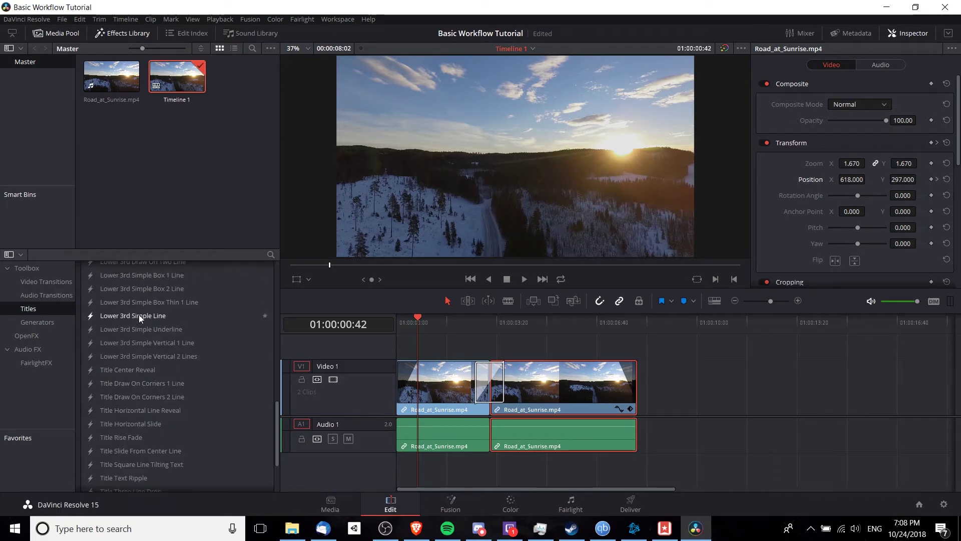
{"action": "scroll", "coordinate": [174, 368], "scroll_direction": "up", "scroll_amount": 12}
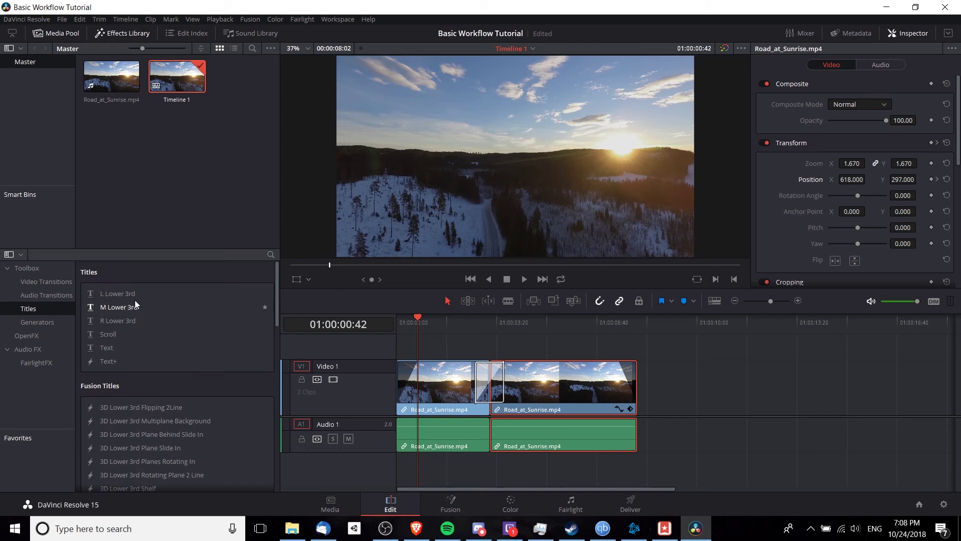
{"action": "scroll", "coordinate": [141, 353], "scroll_direction": "down", "scroll_amount": 5}
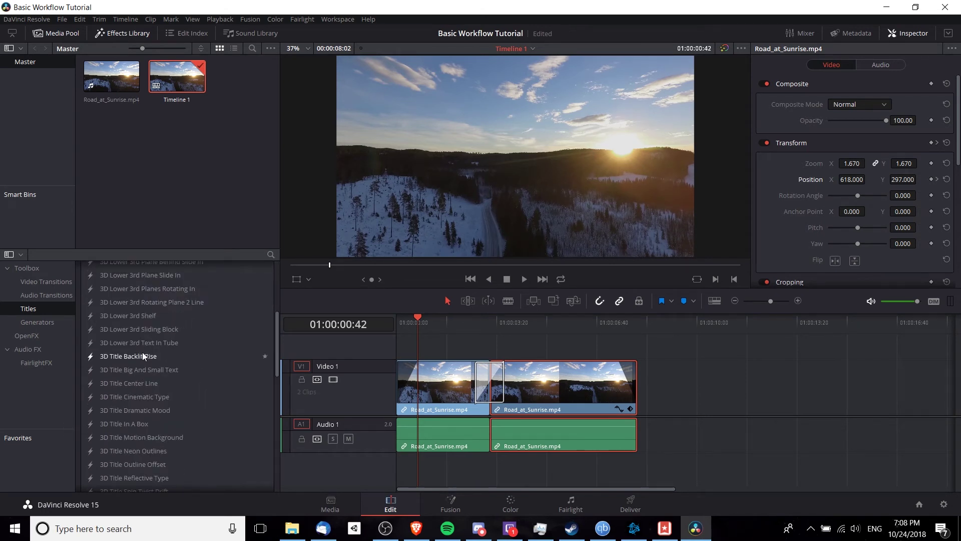
{"action": "scroll", "coordinate": [143, 354], "scroll_direction": "up", "scroll_amount": 4}
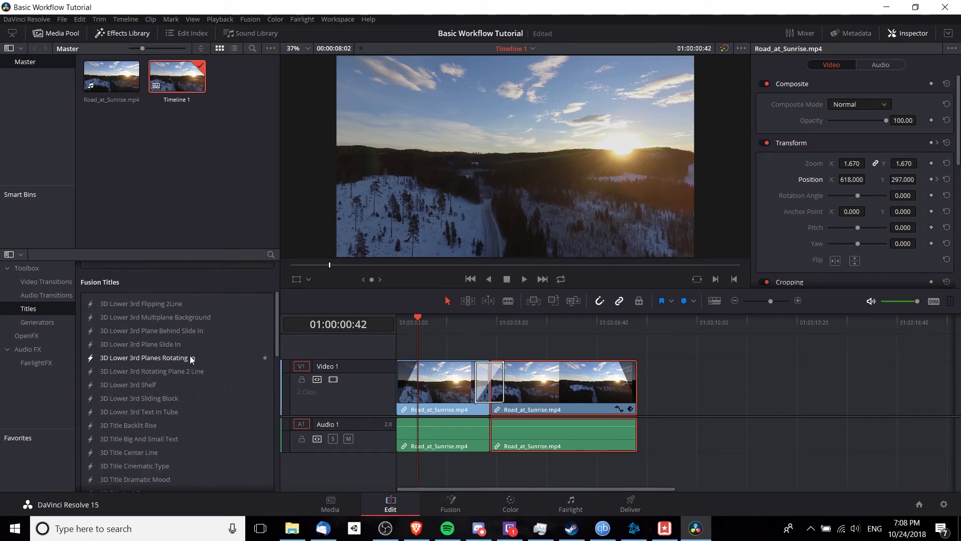
{"action": "scroll", "coordinate": [190, 358], "scroll_direction": "down", "scroll_amount": 5}
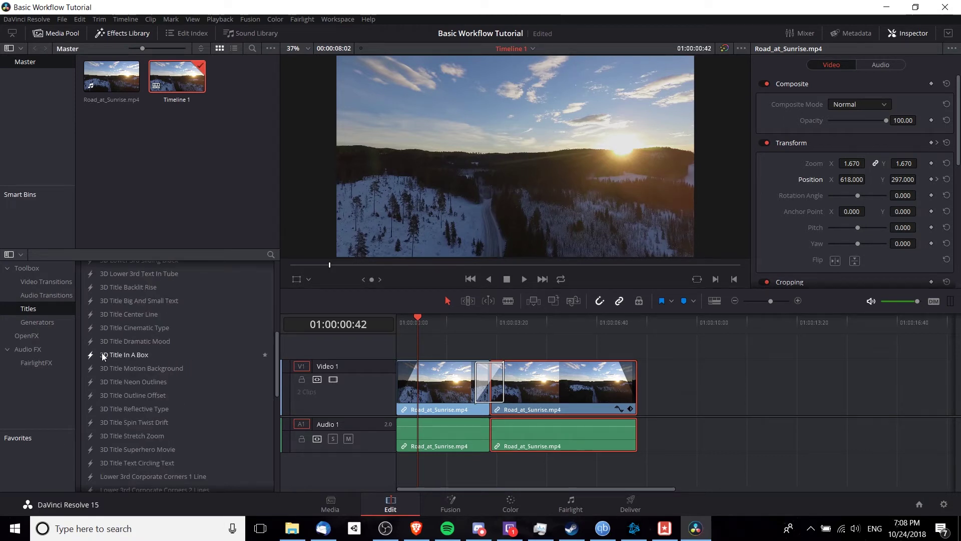
{"action": "left_click", "coordinate": [115, 355]}
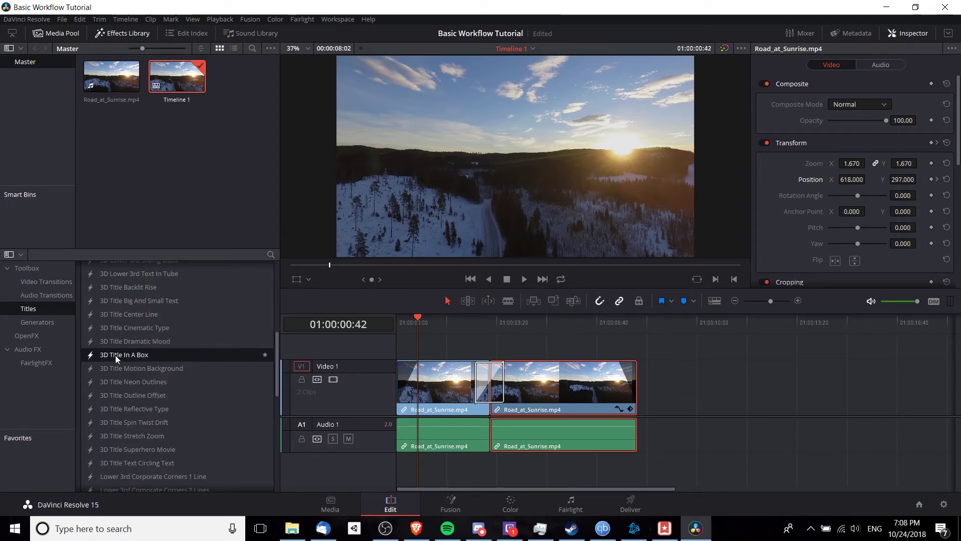
- Drop 3D Title In A Box onto the timeline above Video 1, creating a Video 2 track
{"action": "left_click_drag", "start_coordinate": [124, 355], "coordinate": [423, 348]}
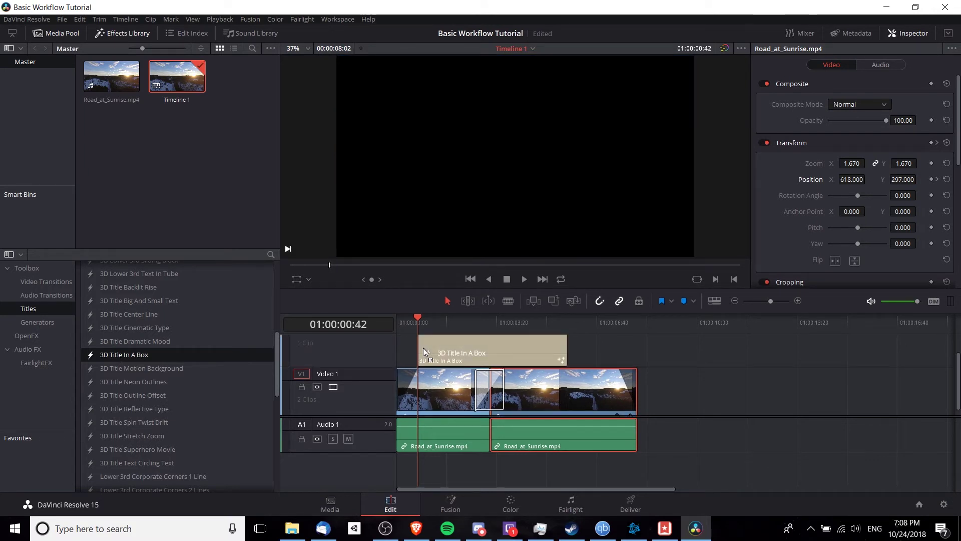
{"action": "left_click_drag", "start_coordinate": [423, 348], "coordinate": [422, 347]}
{"action": "scroll", "coordinate": [364, 368], "scroll_direction": "up", "scroll_amount": 2}
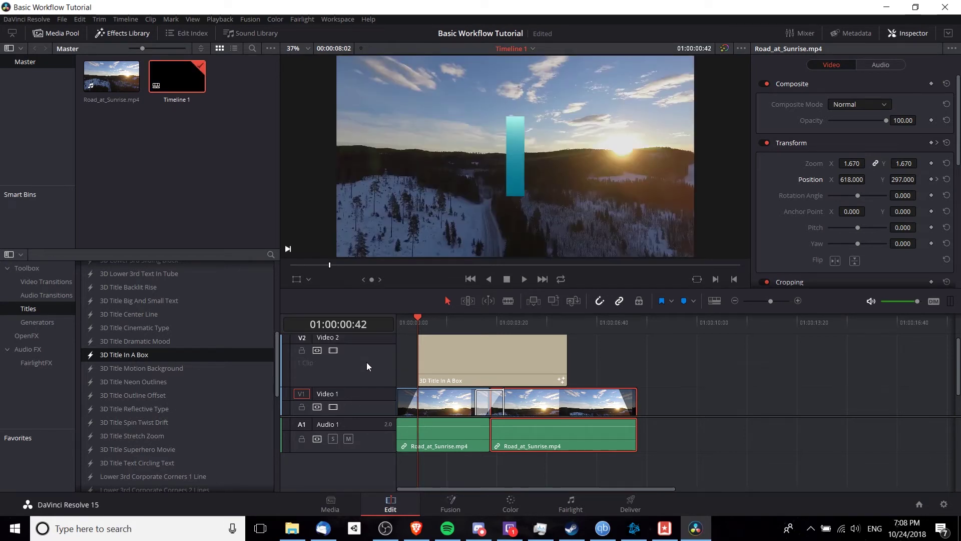
{"action": "scroll", "coordinate": [367, 362], "scroll_direction": "down", "scroll_amount": 2}
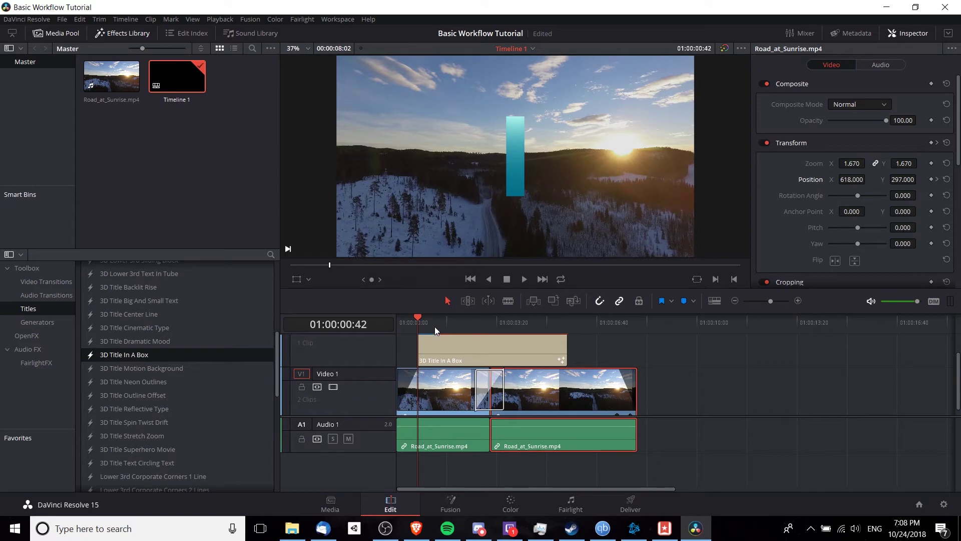
- Play and scrub through the new title animation to preview it
{"action": "key", "text": "space"}
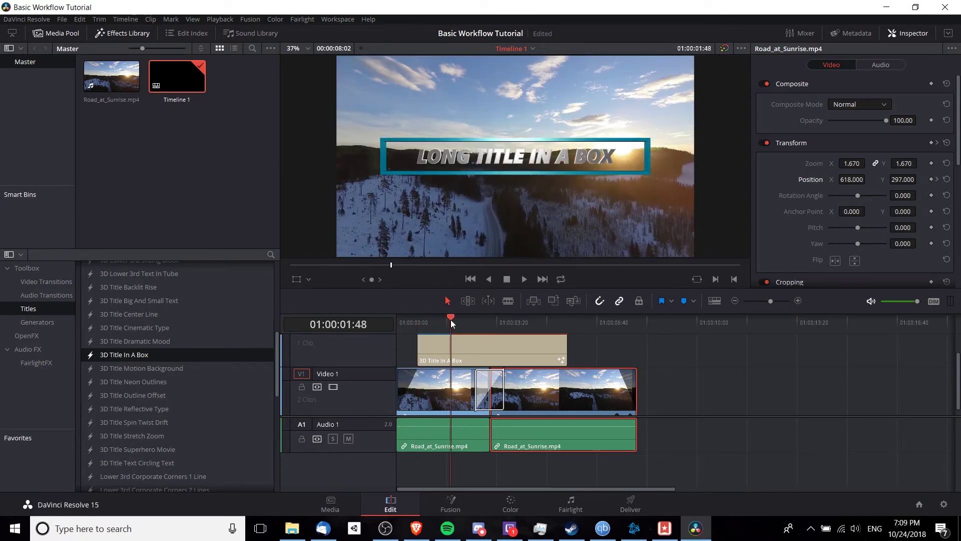
{"action": "key", "text": "space"}
{"action": "left_click_drag", "start_coordinate": [421, 323], "coordinate": [440, 326]}
- Replace the title's main text LONG TITLE IN A BOX with 'Basic Workflow Tutorial'
{"action": "left_click", "coordinate": [461, 358]}
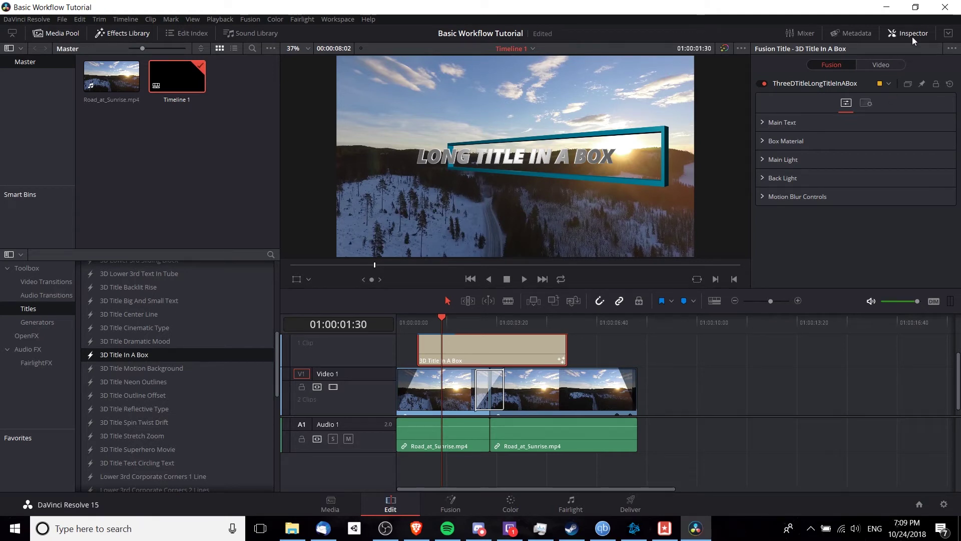
{"action": "left_click", "coordinate": [762, 122]}
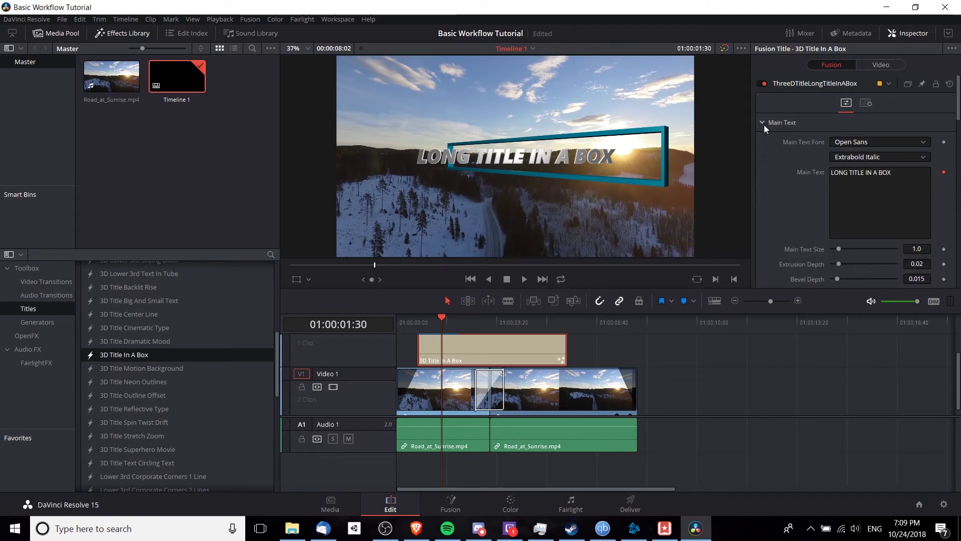
{"action": "left_click", "coordinate": [870, 192]}
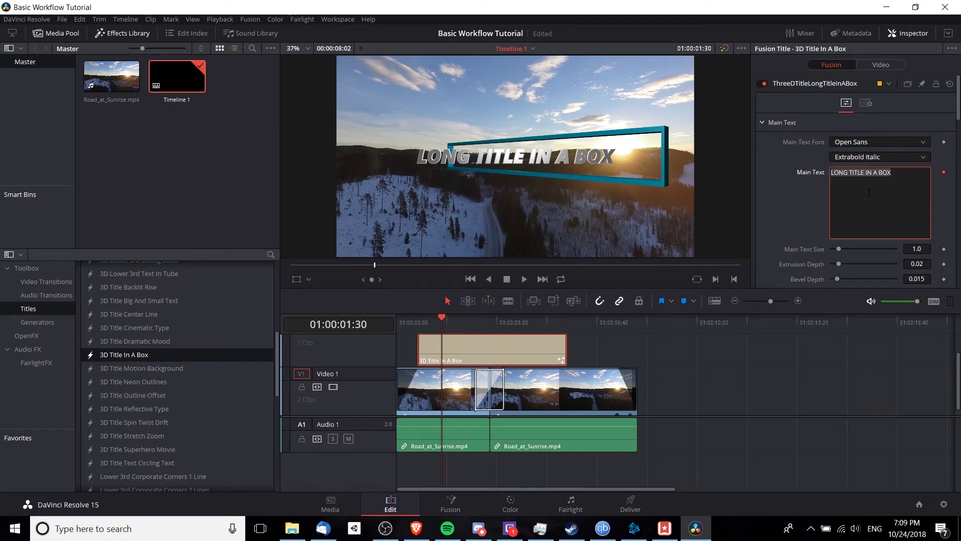
{"action": "type", "text": "Basic"}
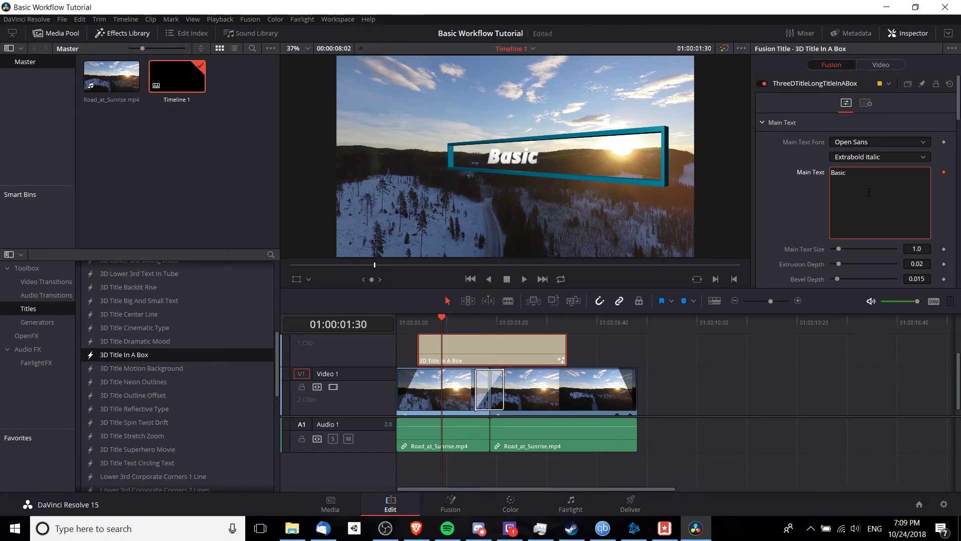
{"action": "type", "text": " Workflow Tutorial"}
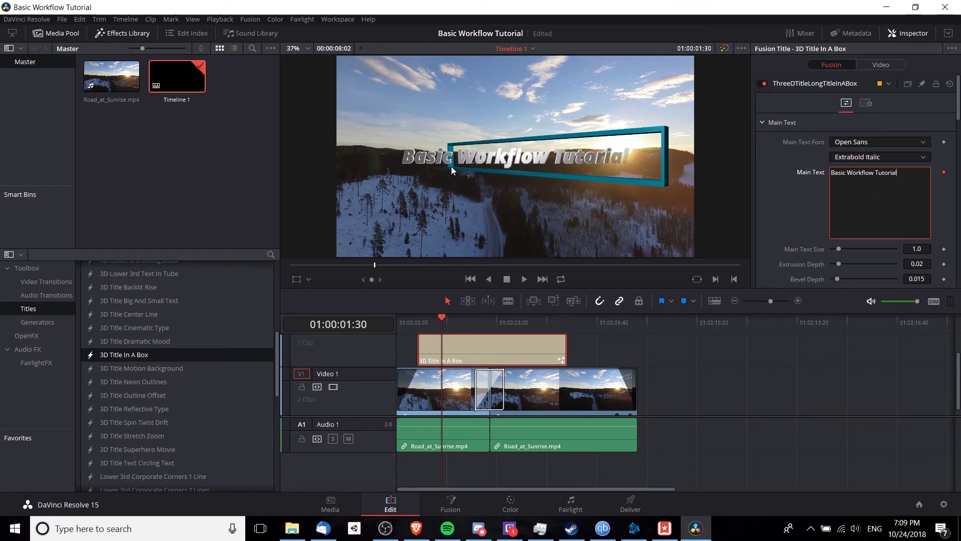
- Change the title's font to Noto Serif Regular
{"action": "left_click", "coordinate": [860, 141]}
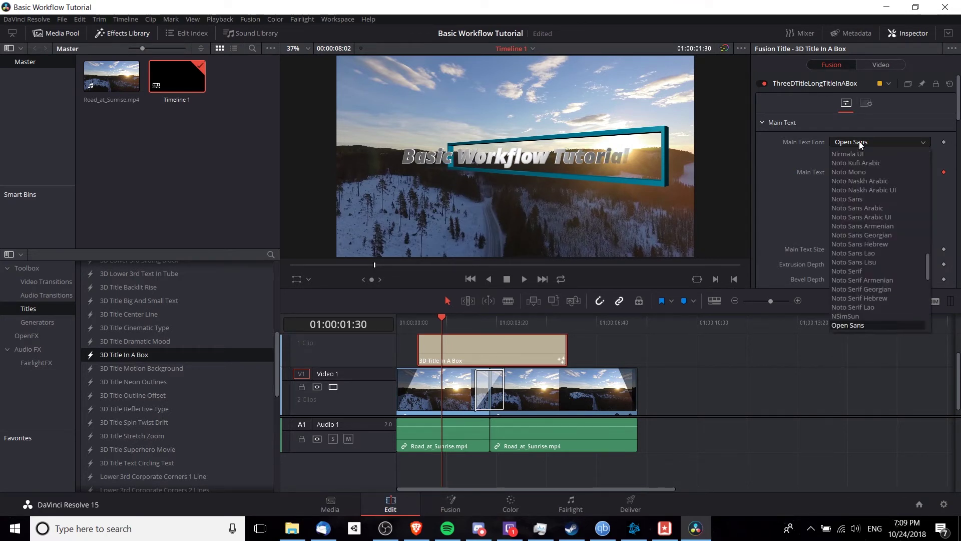
{"action": "left_click", "coordinate": [875, 269]}
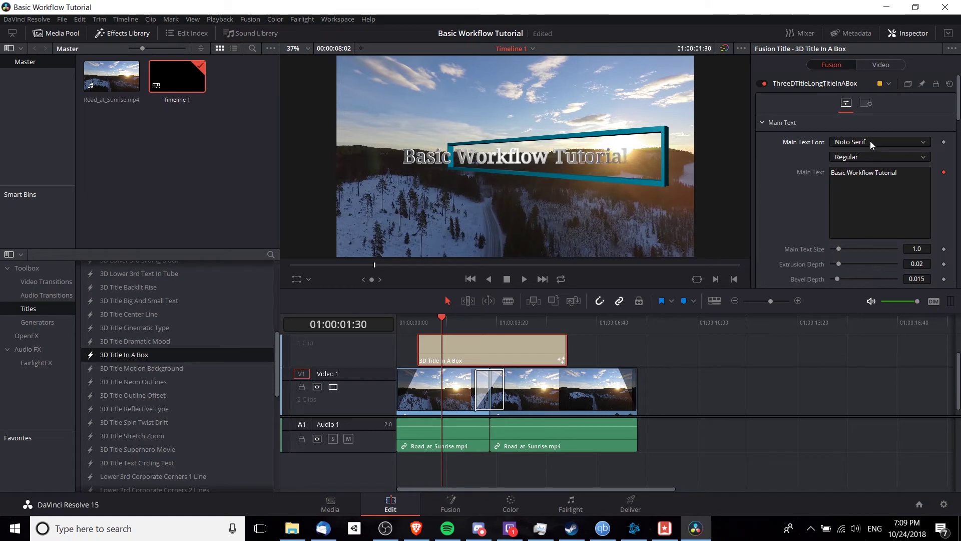
{"action": "scroll", "coordinate": [777, 192], "scroll_direction": "down", "scroll_amount": 2}
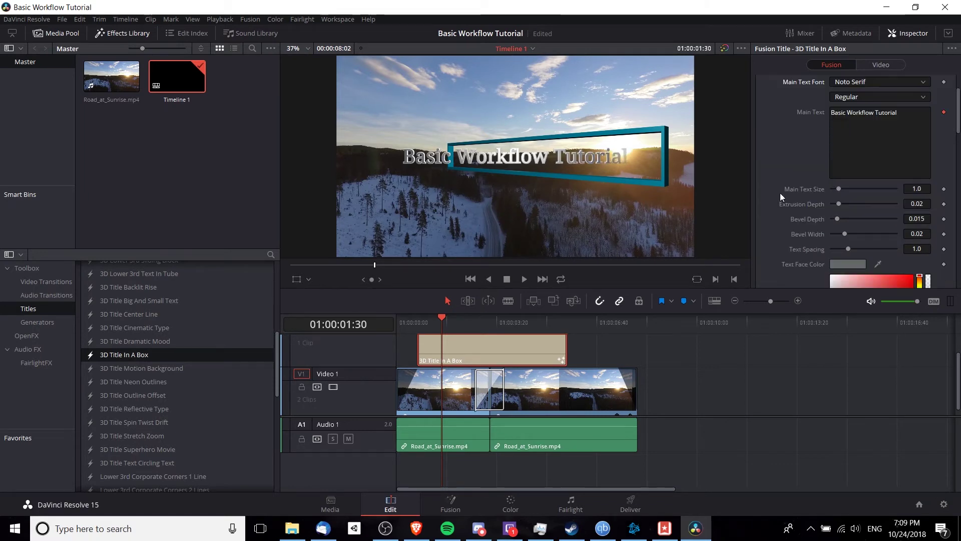
{"action": "scroll", "coordinate": [787, 211], "scroll_direction": "down", "scroll_amount": 2}
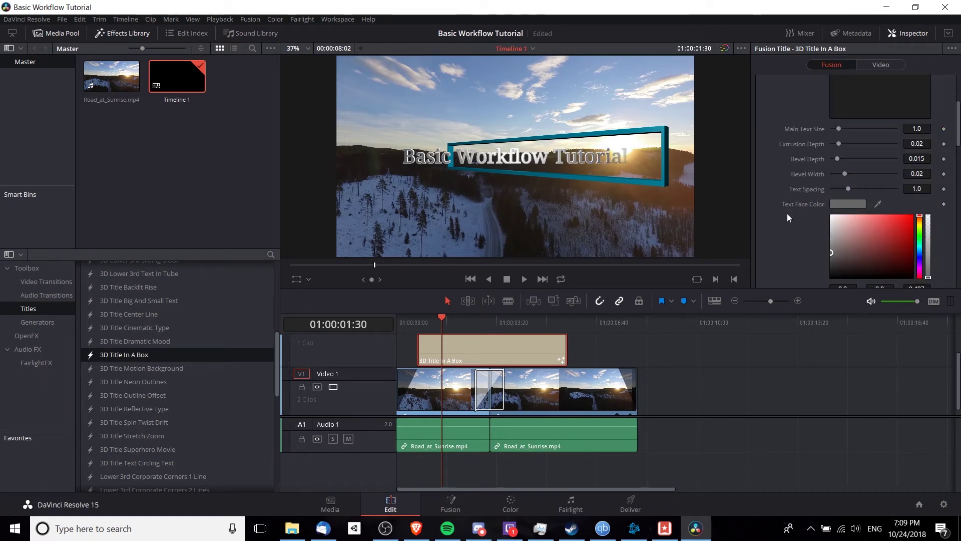
{"action": "scroll", "coordinate": [793, 215], "scroll_direction": "down", "scroll_amount": 2}
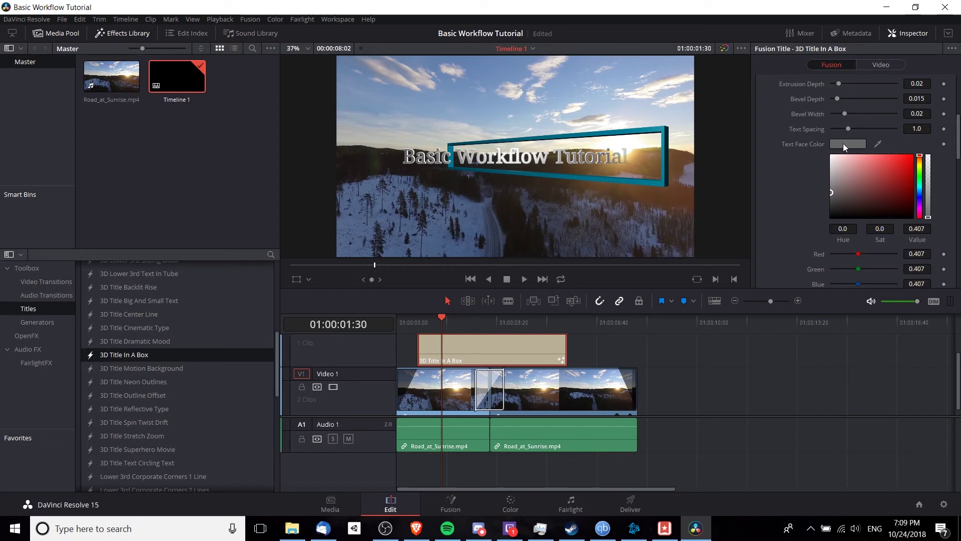
- Scroll the Inspector down to review the Text Face and Bevel Color settings
{"action": "scroll", "coordinate": [773, 223], "scroll_direction": "up", "scroll_amount": 1}
{"action": "scroll", "coordinate": [773, 224], "scroll_direction": "down", "scroll_amount": 1}
{"action": "scroll", "coordinate": [776, 219], "scroll_direction": "up", "scroll_amount": 3}
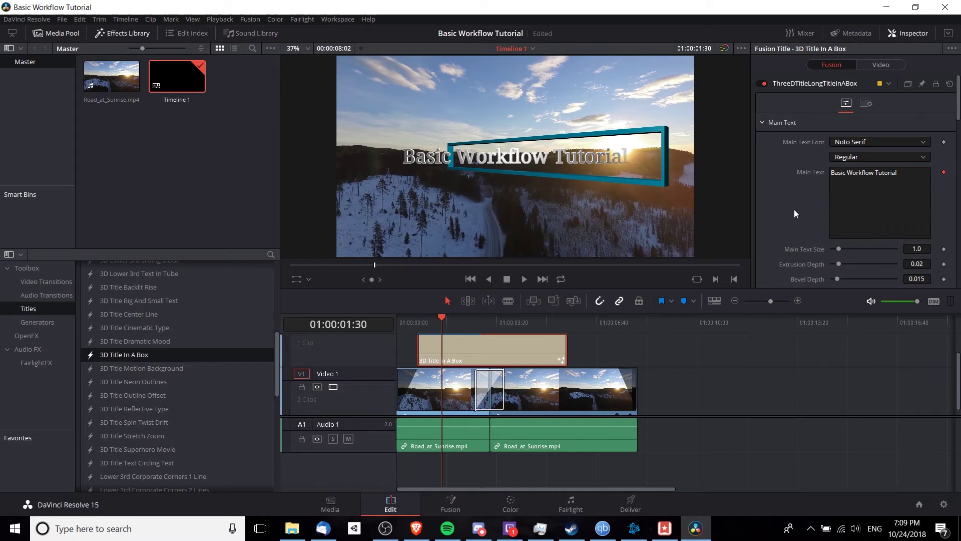
{"action": "scroll", "coordinate": [801, 195], "scroll_direction": "down", "scroll_amount": 2}
{"action": "scroll", "coordinate": [796, 181], "scroll_direction": "down", "scroll_amount": 2}
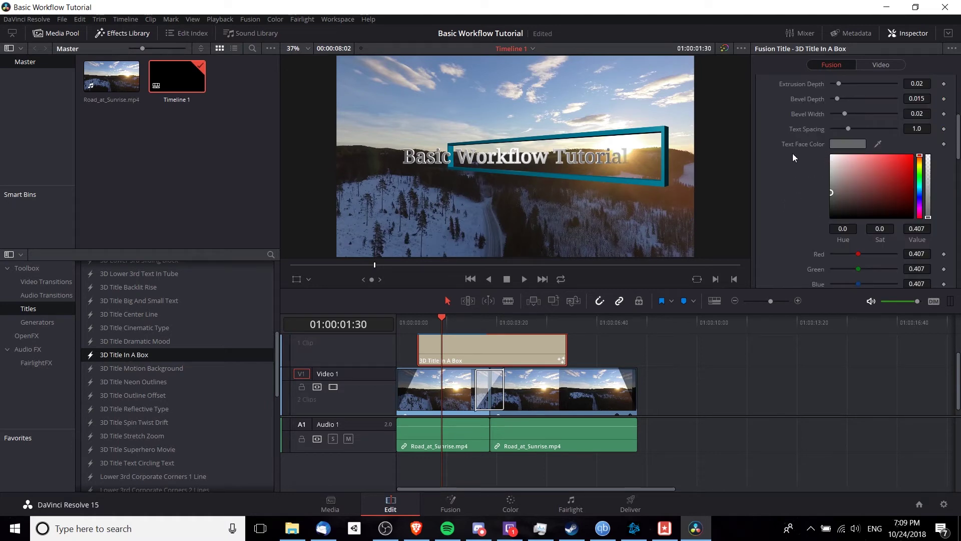
{"action": "scroll", "coordinate": [790, 170], "scroll_direction": "down", "scroll_amount": 2}
{"action": "scroll", "coordinate": [789, 178], "scroll_direction": "down", "scroll_amount": 5}
{"action": "scroll", "coordinate": [796, 203], "scroll_direction": "up", "scroll_amount": 1}
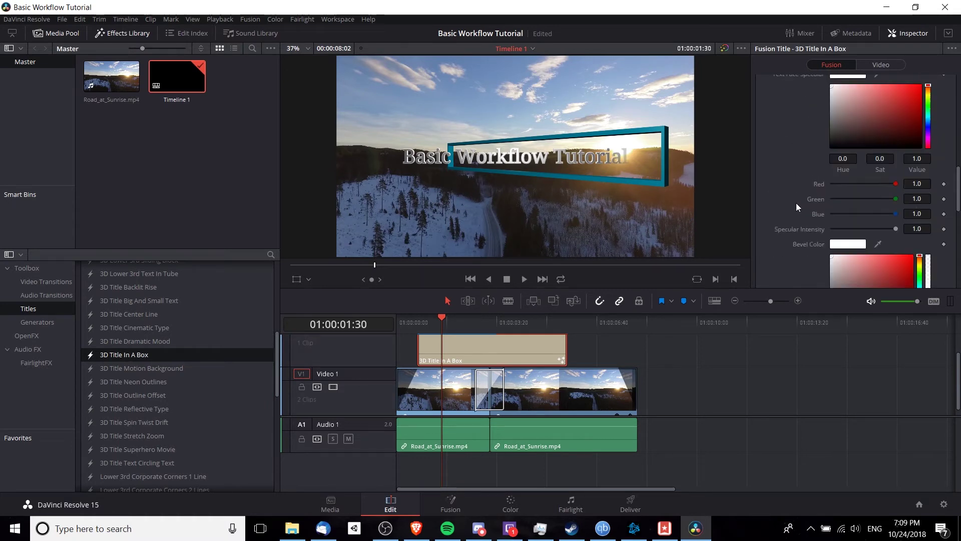
{"action": "scroll", "coordinate": [797, 203], "scroll_direction": "down", "scroll_amount": 1}
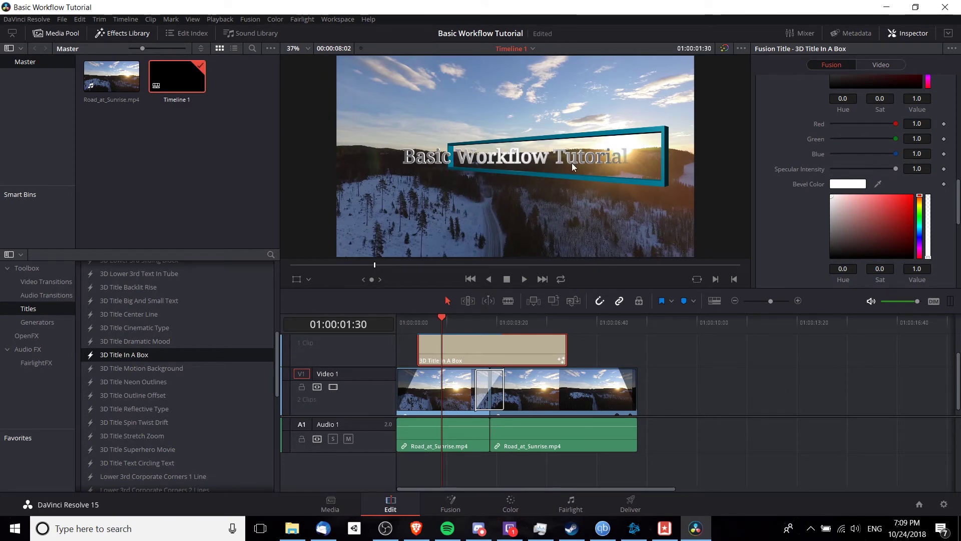
- Try a dark red bevel colour on the title text
{"action": "left_click", "coordinate": [848, 184]}
{"action": "left_click", "coordinate": [365, 180]}
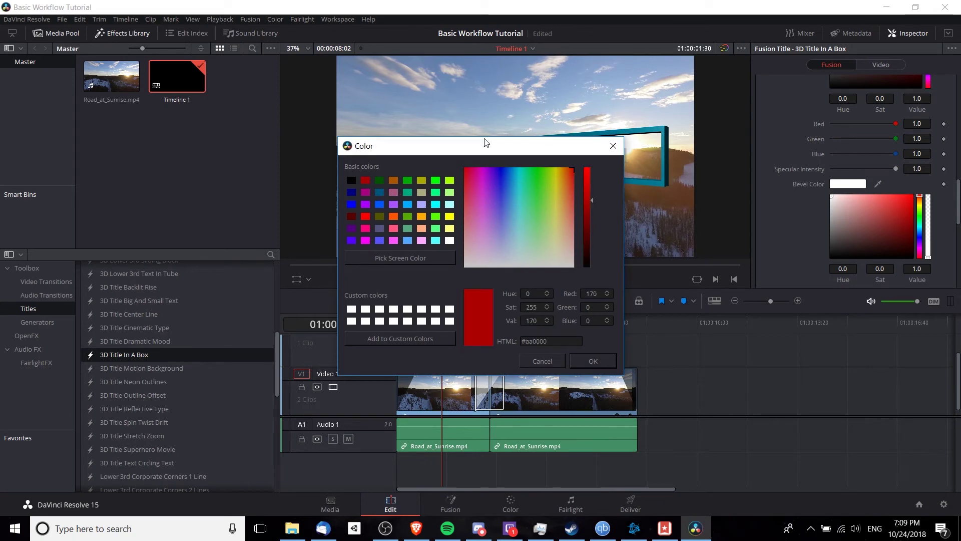
{"action": "key", "text": "Return"}
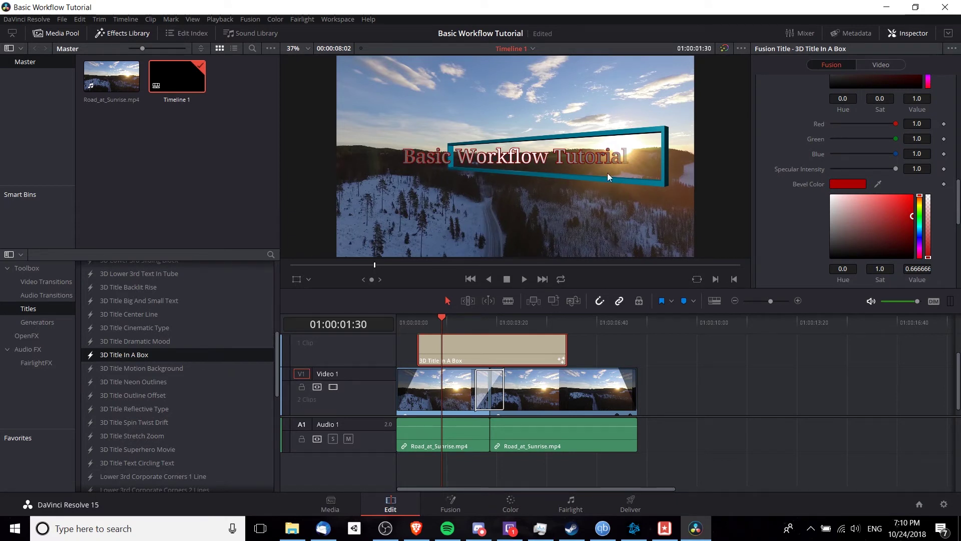
- Set the title's Bevel Color in the Inspector back to white
{"action": "scroll", "coordinate": [776, 200], "scroll_direction": "down", "scroll_amount": 5}
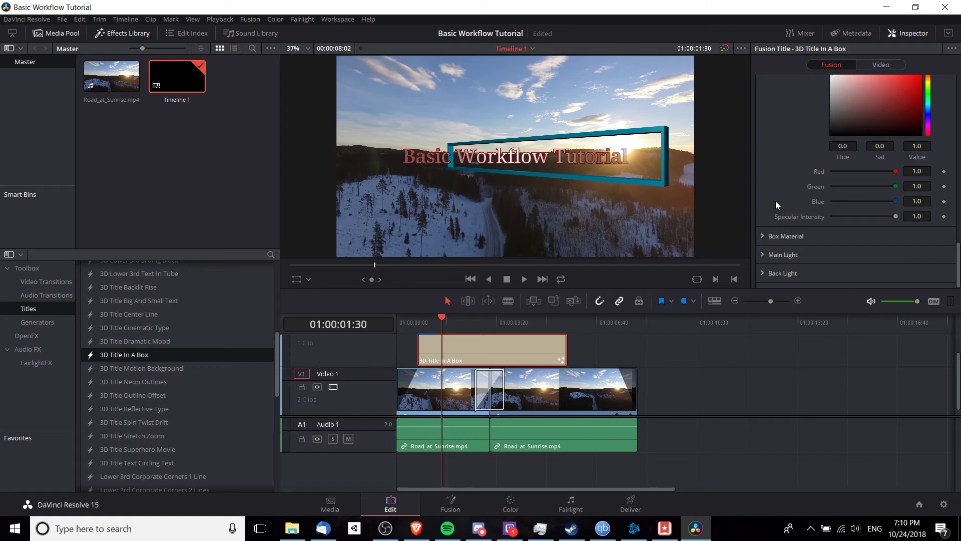
{"action": "scroll", "coordinate": [776, 200], "scroll_direction": "down", "scroll_amount": 2}
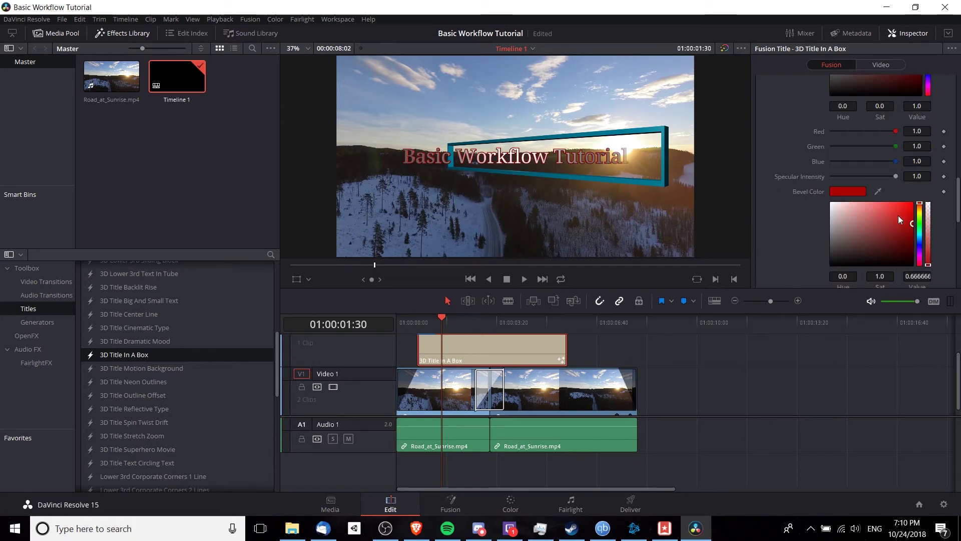
{"action": "left_click_drag", "start_coordinate": [899, 216], "coordinate": [817, 196]}
{"action": "scroll", "coordinate": [789, 211], "scroll_direction": "down", "scroll_amount": 3}
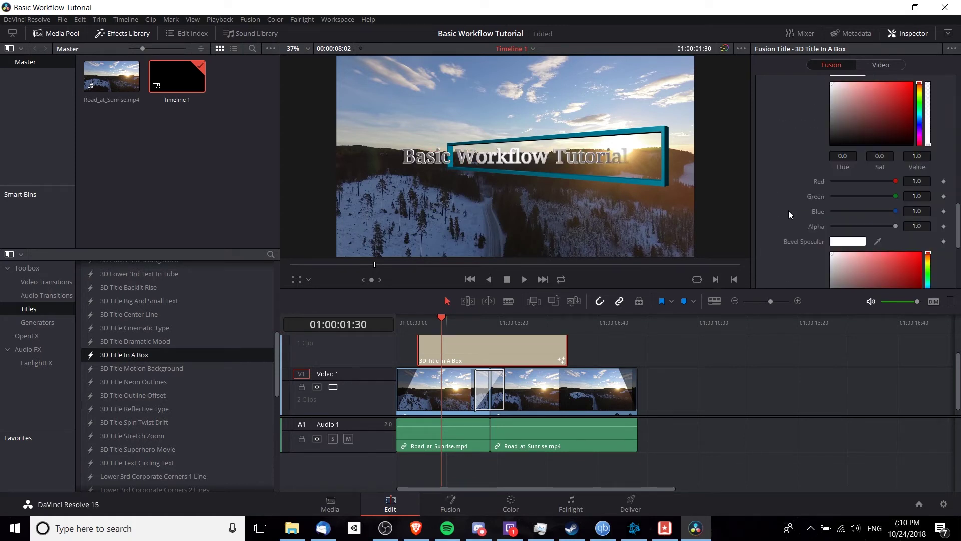
{"action": "scroll", "coordinate": [789, 210], "scroll_direction": "up", "scroll_amount": 2}
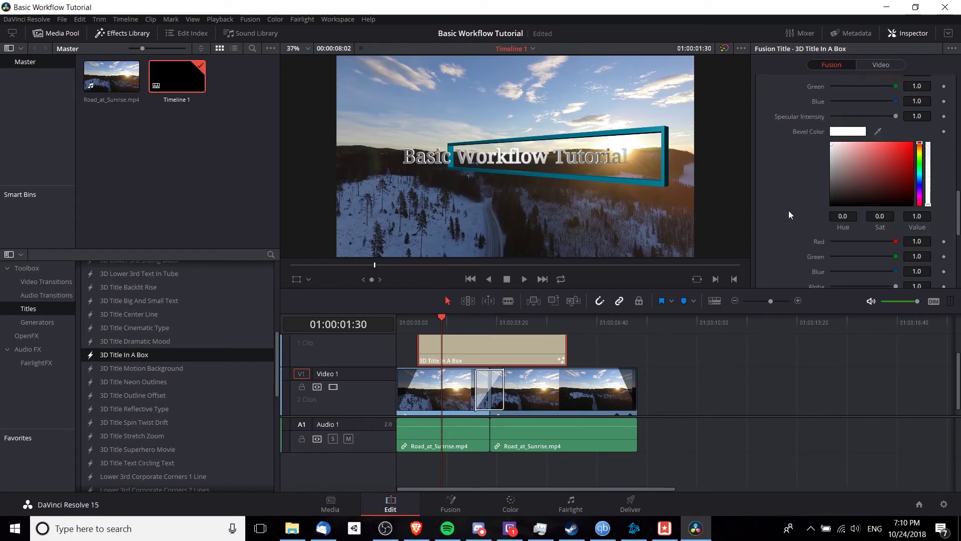
{"action": "scroll", "coordinate": [789, 214], "scroll_direction": "down", "scroll_amount": 4}
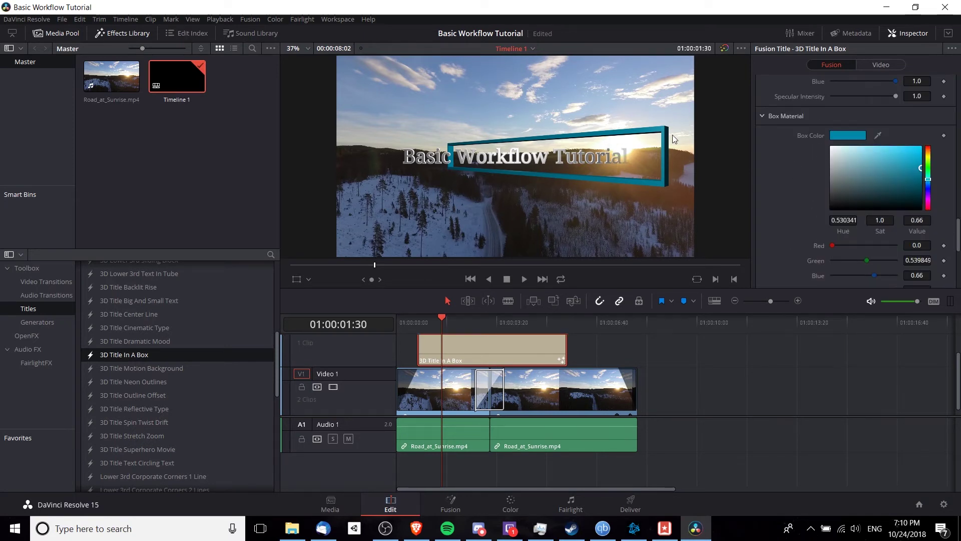
- Desaturate the Box Color and shift its hue to yellow-green, turning the box pale olive
{"action": "left_click", "coordinate": [877, 168]}
{"action": "left_click", "coordinate": [855, 163]}
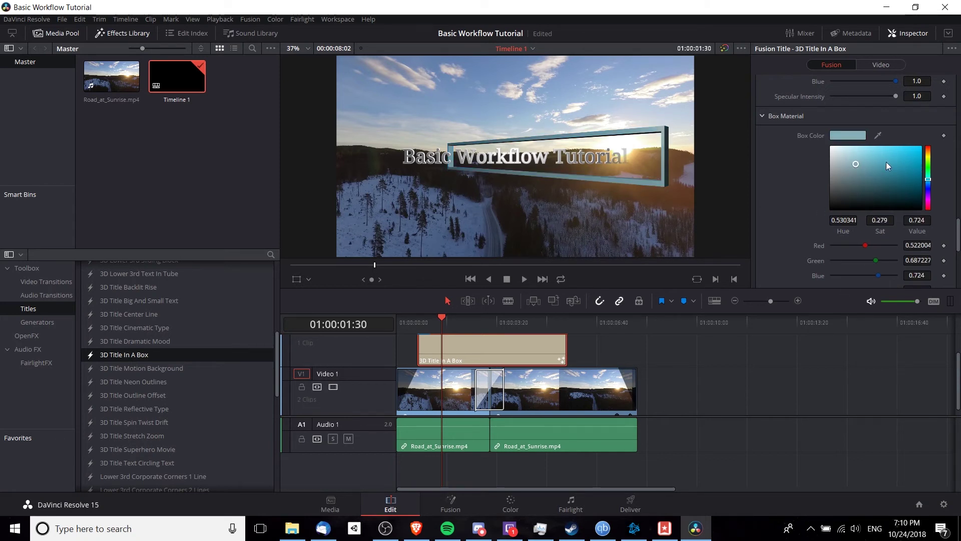
{"action": "left_click", "coordinate": [928, 159]}
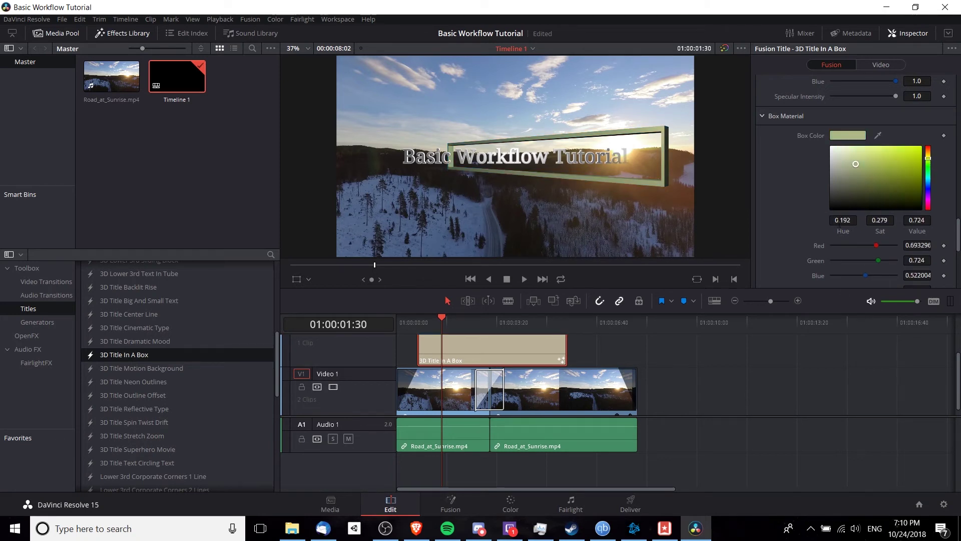
{"action": "scroll", "coordinate": [789, 214], "scroll_direction": "down", "scroll_amount": 2}
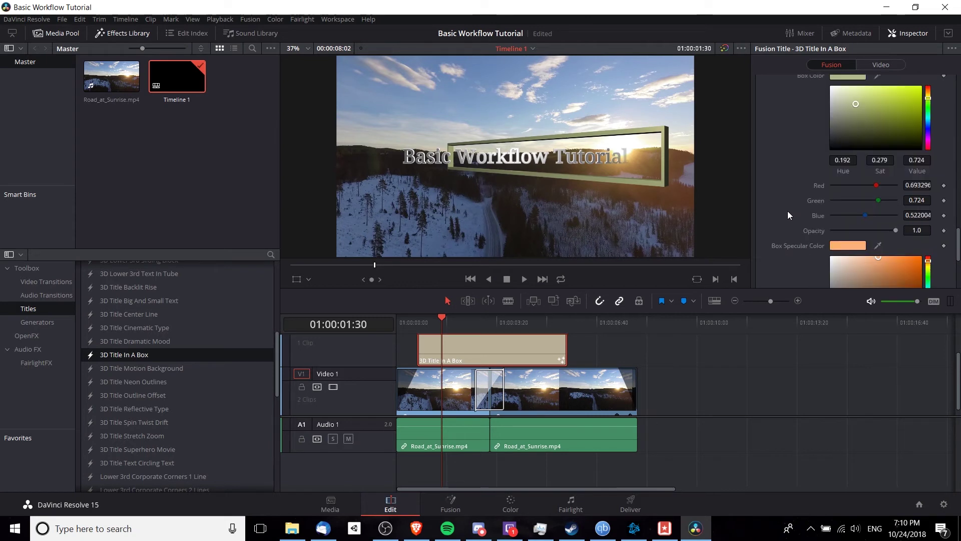
{"action": "scroll", "coordinate": [787, 211], "scroll_direction": "down", "scroll_amount": 5}
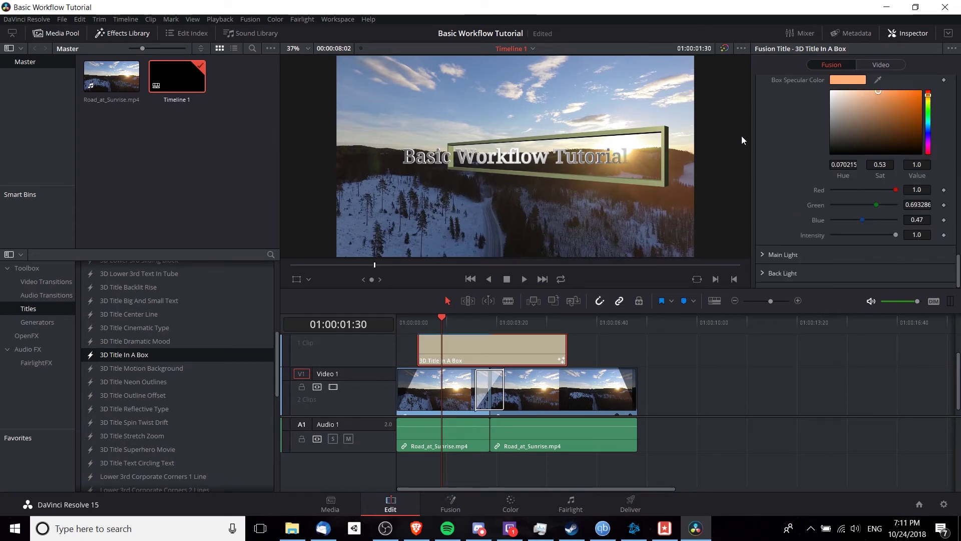
{"action": "left_click", "coordinate": [418, 322]}
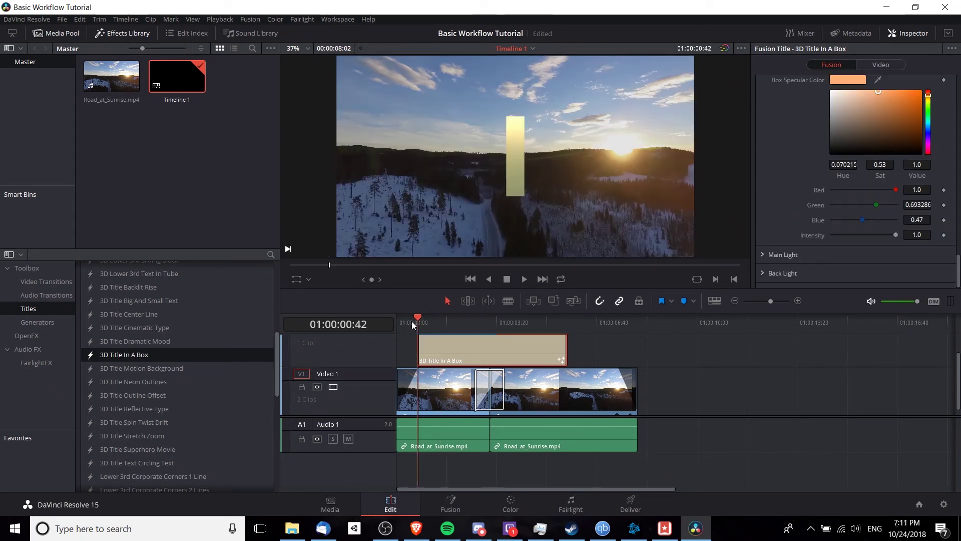
{"action": "left_click", "coordinate": [524, 279]}
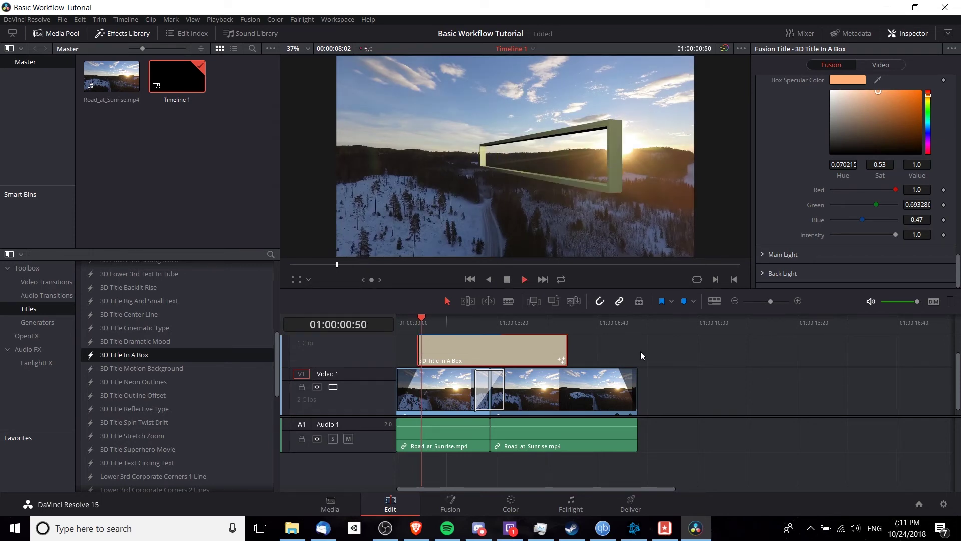
{"action": "left_click", "coordinate": [507, 279]}
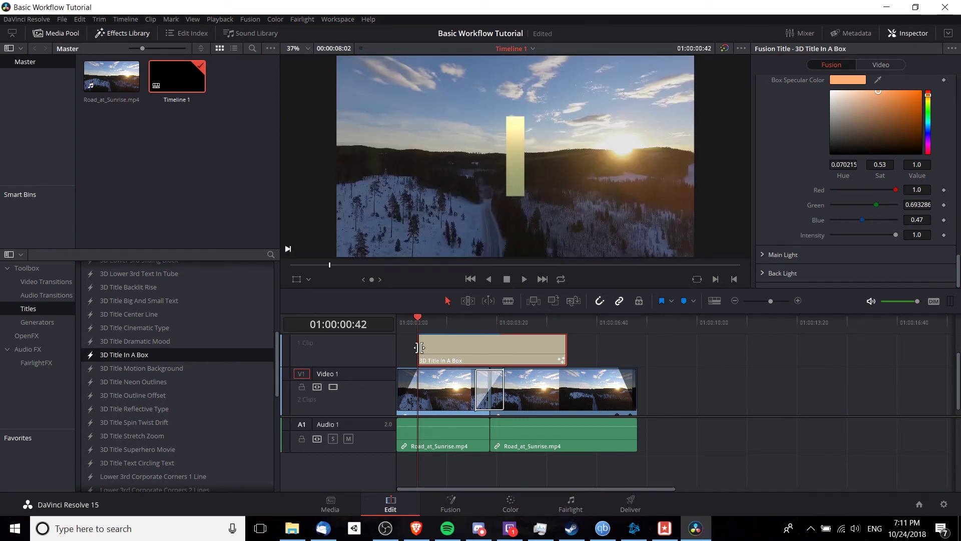
{"action": "left_click", "coordinate": [524, 279]}
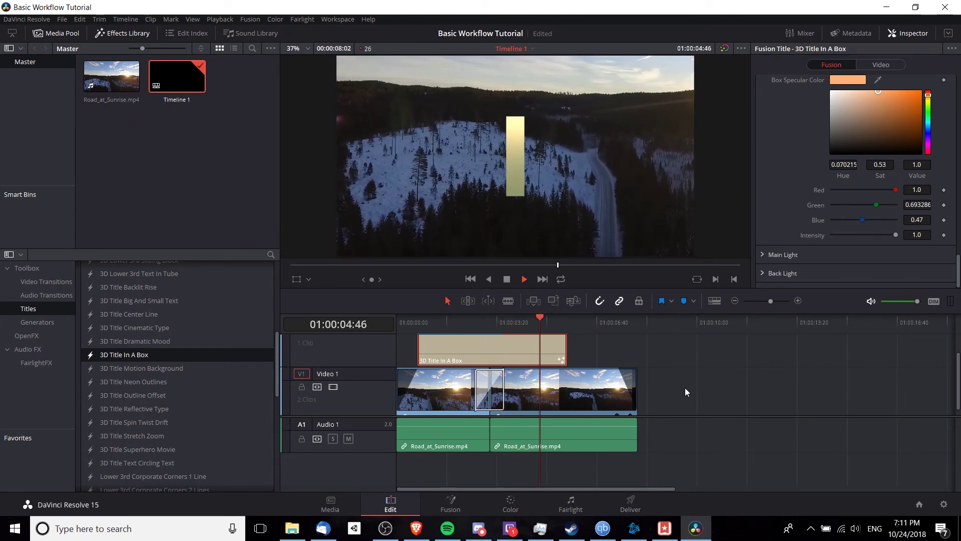
{"action": "left_click", "coordinate": [542, 323]}
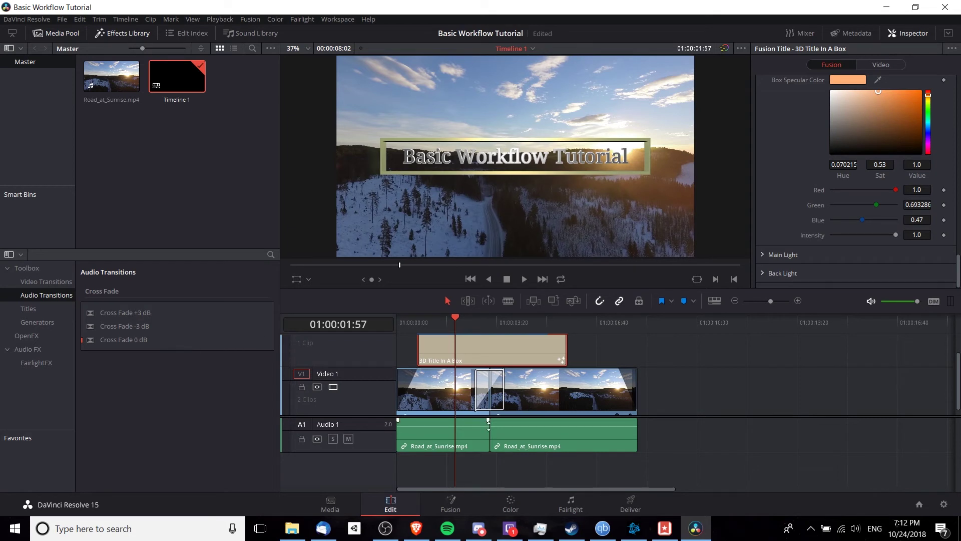
- Add and adjust a cross fade at the audio cut, then list the FairlightFX effects
{"action": "left_click", "coordinate": [490, 434]}
{"action": "right_click", "coordinate": [491, 434]}
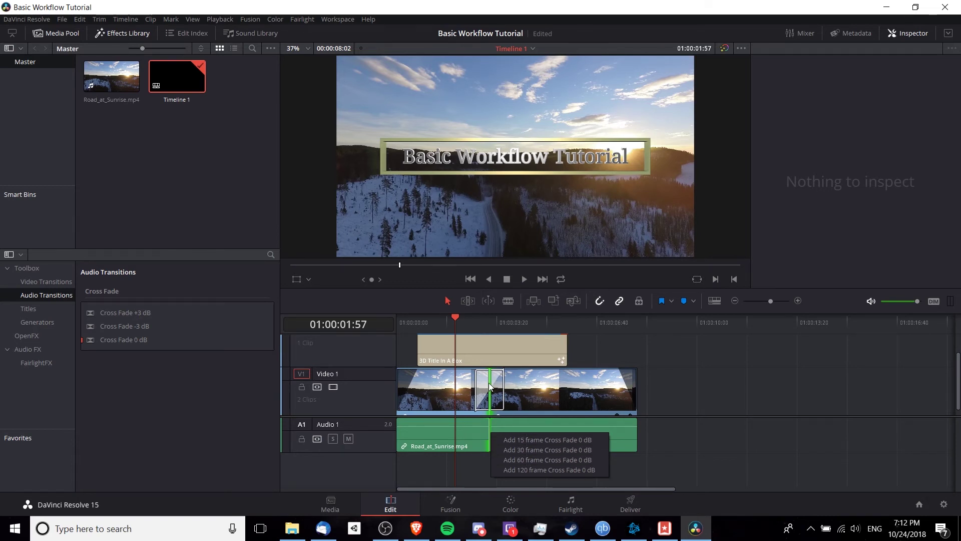
{"action": "left_click", "coordinate": [490, 436]}
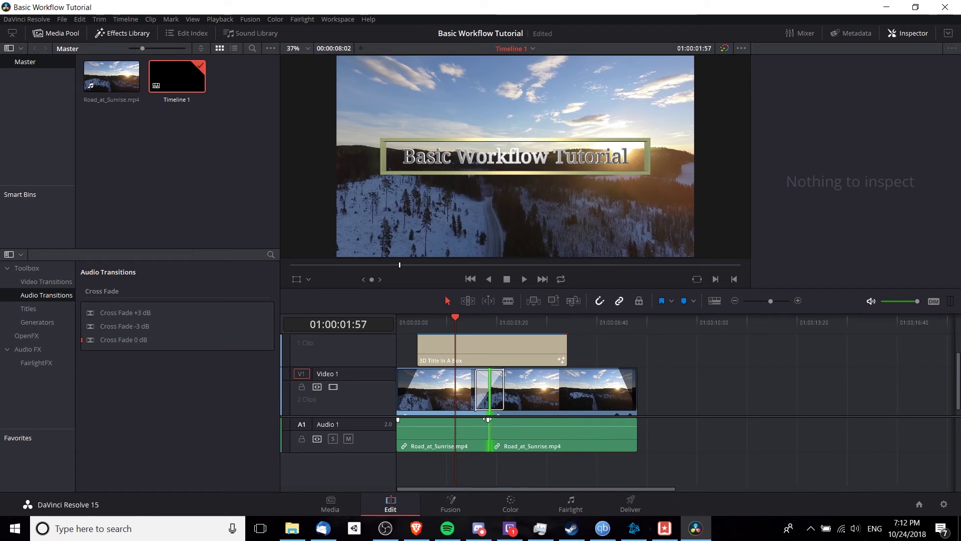
{"action": "mouse_move", "coordinate": [488, 419]}
{"action": "left_mouse_down"}
{"action": "mouse_move", "coordinate": [479, 420]}
{"action": "mouse_move", "coordinate": [533, 420]}
{"action": "mouse_move", "coordinate": [500, 420]}
{"action": "left_mouse_up"}
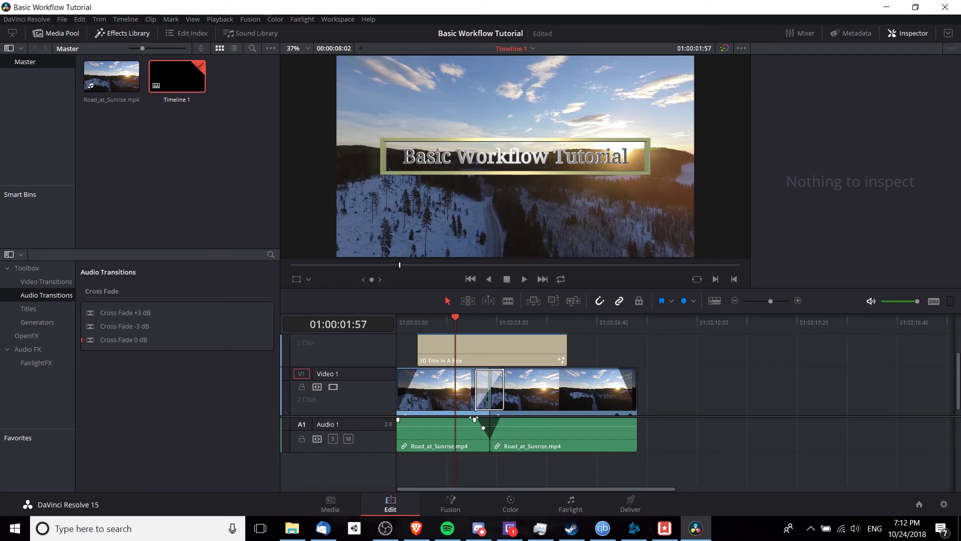
{"action": "left_click", "coordinate": [36, 362]}
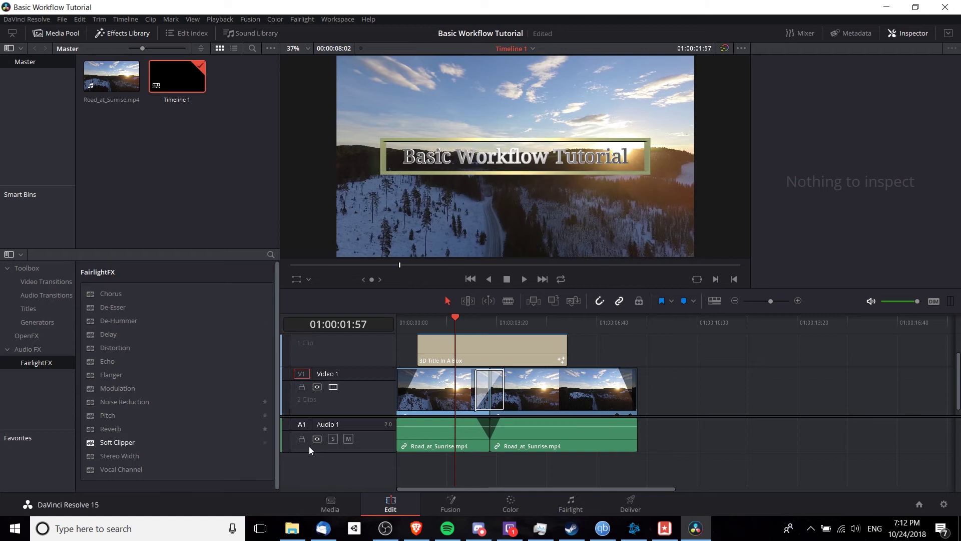
- Drop Noise Reduction onto the second Road_at_Sunrise audio clip and play the timeline to hear it
{"action": "left_click_drag", "start_coordinate": [138, 400], "coordinate": [561, 431]}
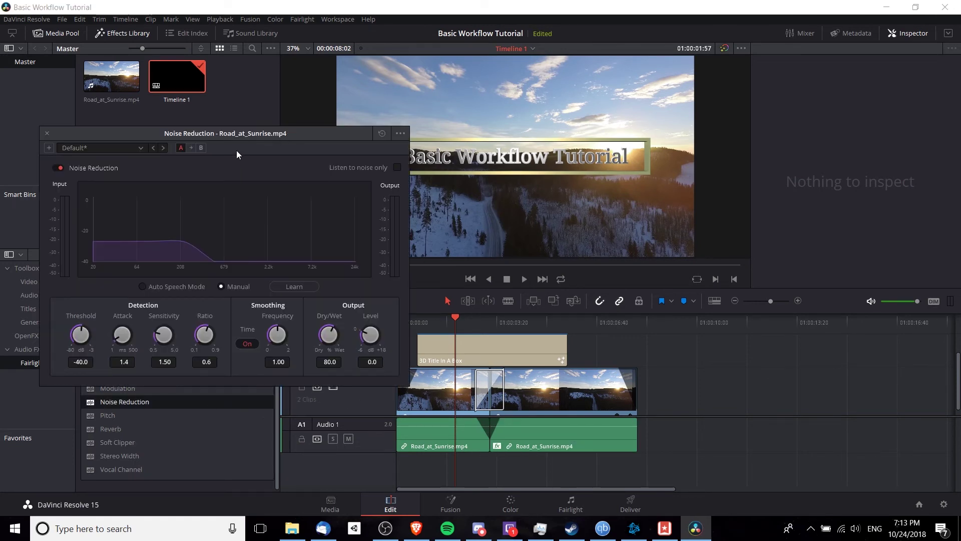
{"action": "left_click_drag", "start_coordinate": [241, 134], "coordinate": [263, 135]}
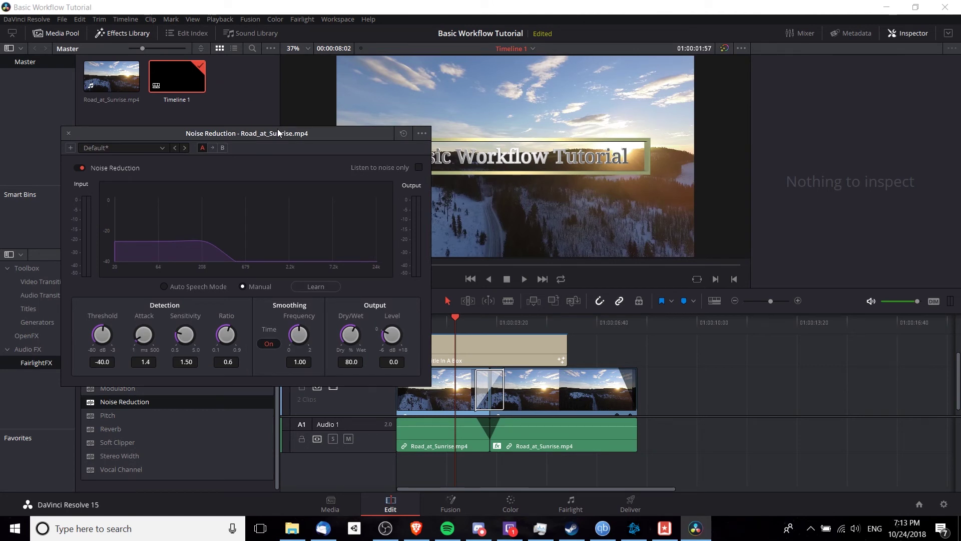
{"action": "key", "text": "space"}
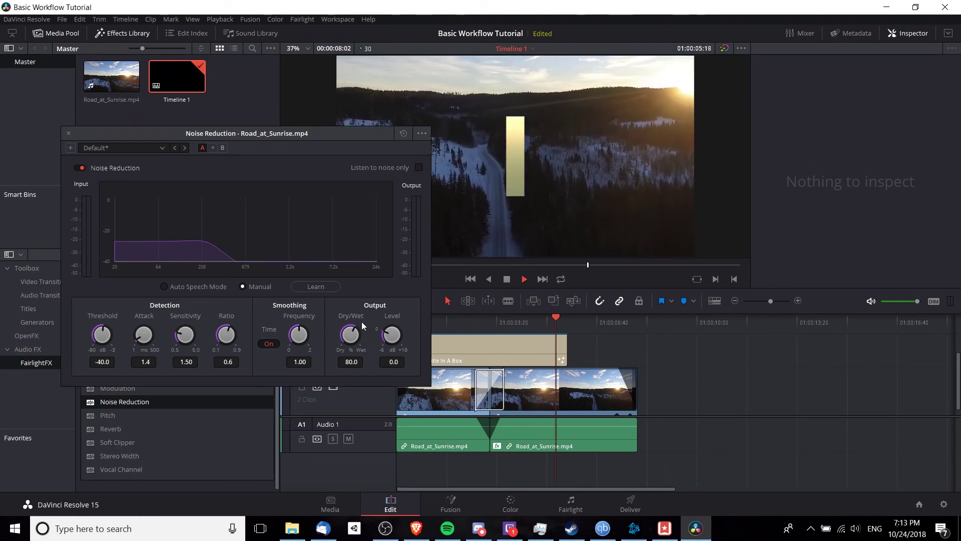
{"action": "left_click", "coordinate": [507, 279]}
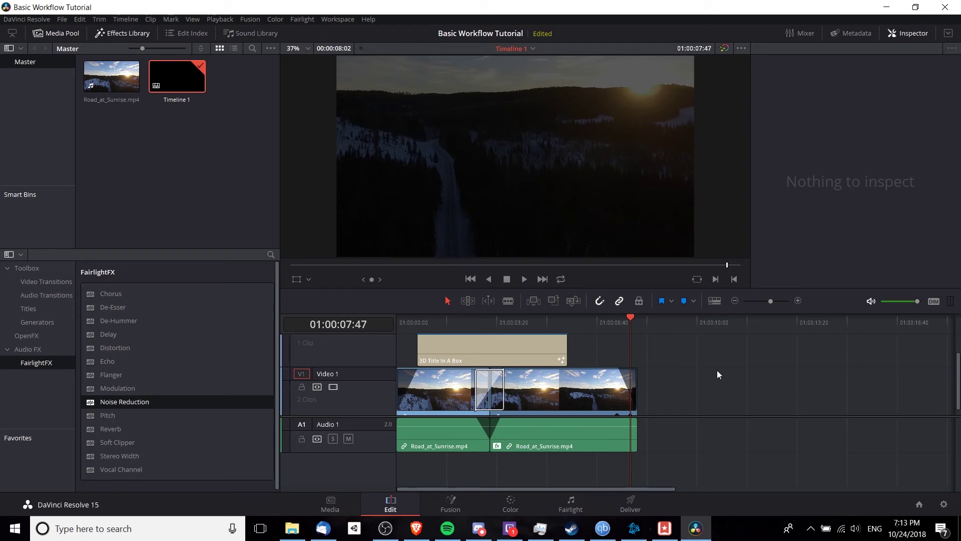
- On the Deliver page, choose the YouTube render preset
{"action": "left_click", "coordinate": [623, 507]}
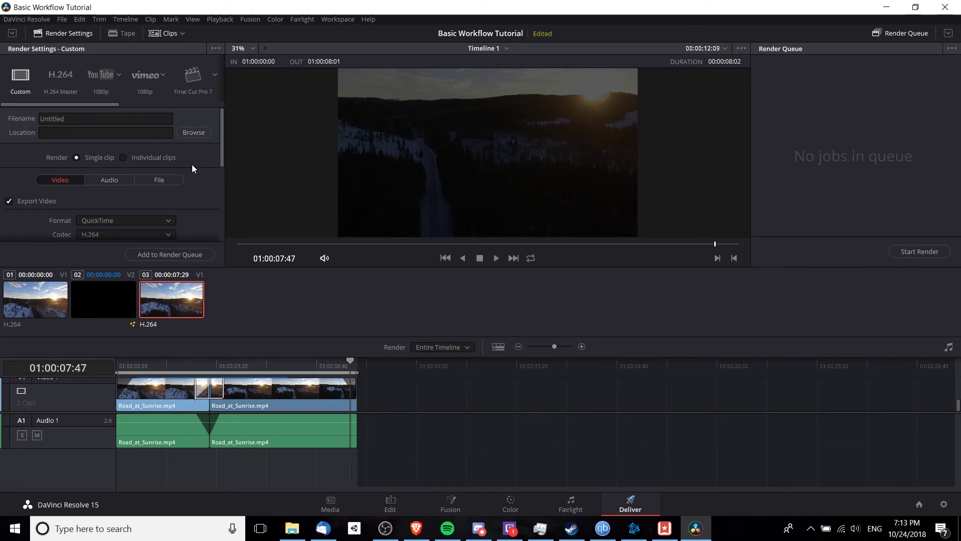
{"action": "left_click", "coordinate": [73, 91]}
{"action": "left_click", "coordinate": [98, 94]}
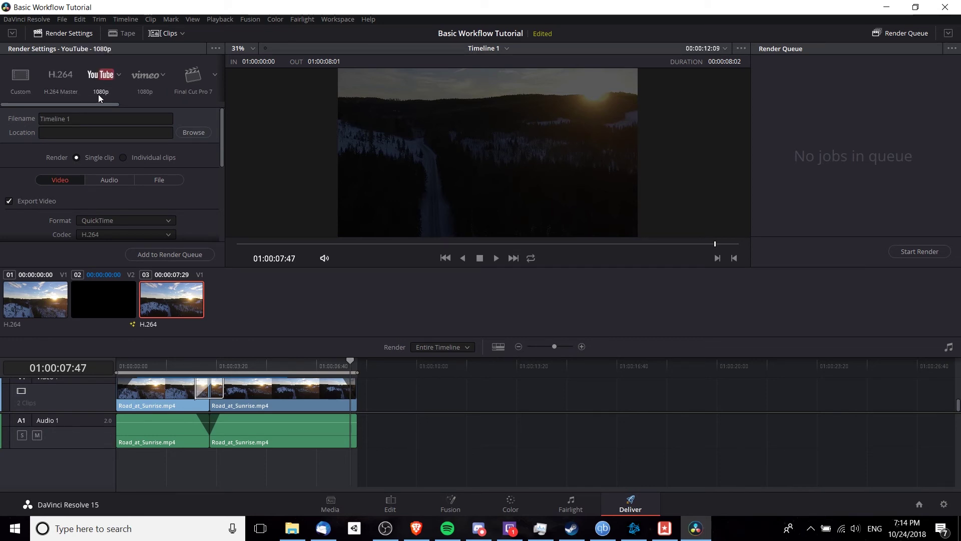
{"action": "left_click", "coordinate": [76, 92]}
{"action": "left_click", "coordinate": [98, 95]}
{"action": "left_click", "coordinate": [119, 76]}
{"action": "left_click", "coordinate": [206, 180]}
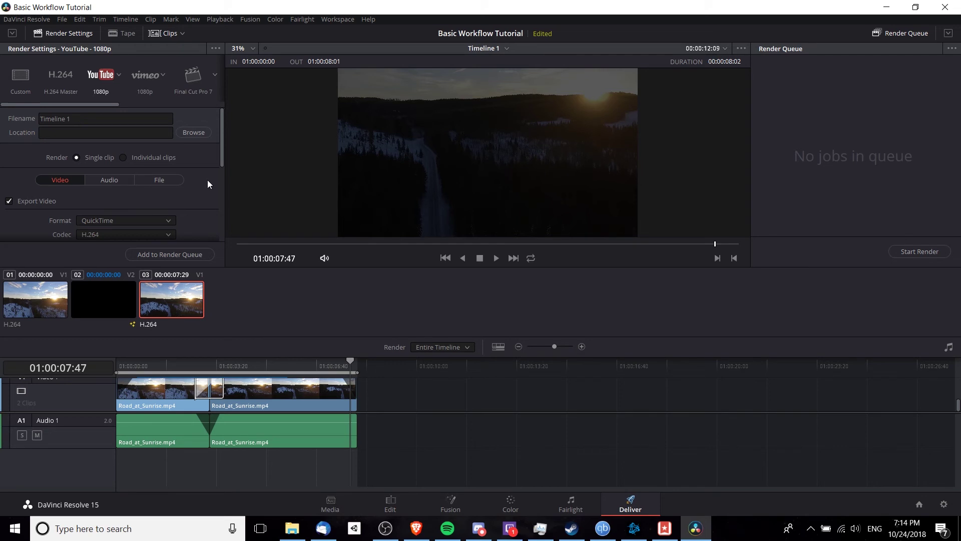
- Restrict the video bitrate to 5000 Kb/s
{"action": "scroll", "coordinate": [207, 180], "scroll_direction": "down", "scroll_amount": 3}
{"action": "scroll", "coordinate": [208, 180], "scroll_direction": "down", "scroll_amount": 2}
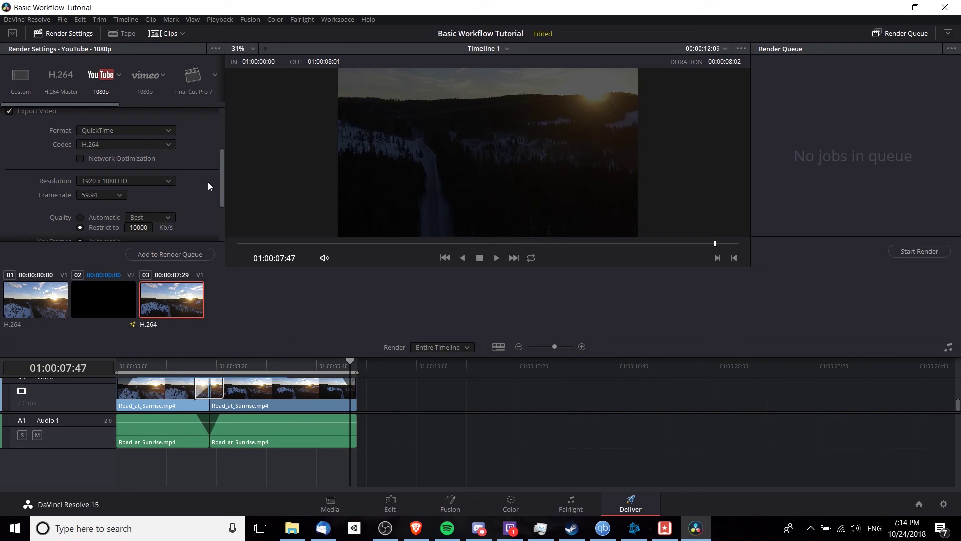
{"action": "scroll", "coordinate": [198, 210], "scroll_direction": "down", "scroll_amount": 2}
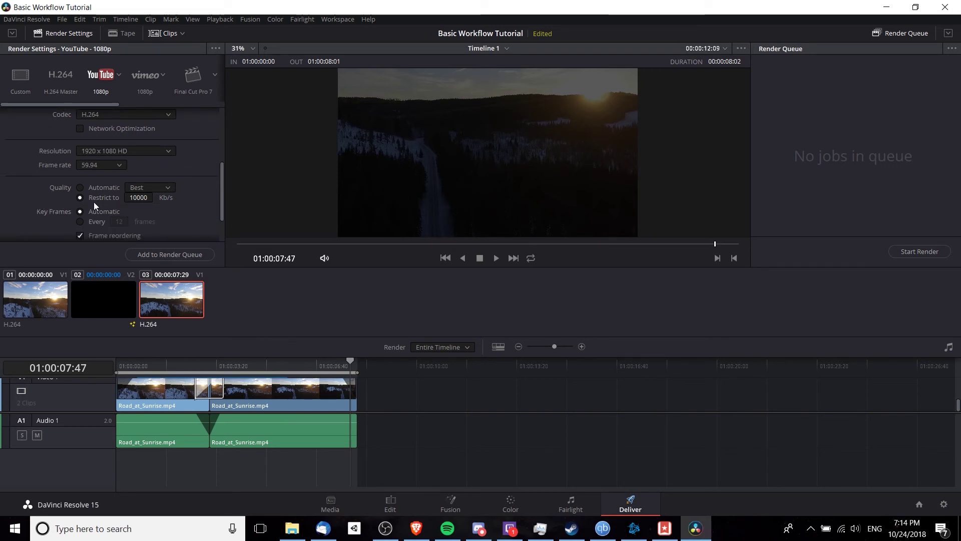
{"action": "double_click", "coordinate": [138, 197]}
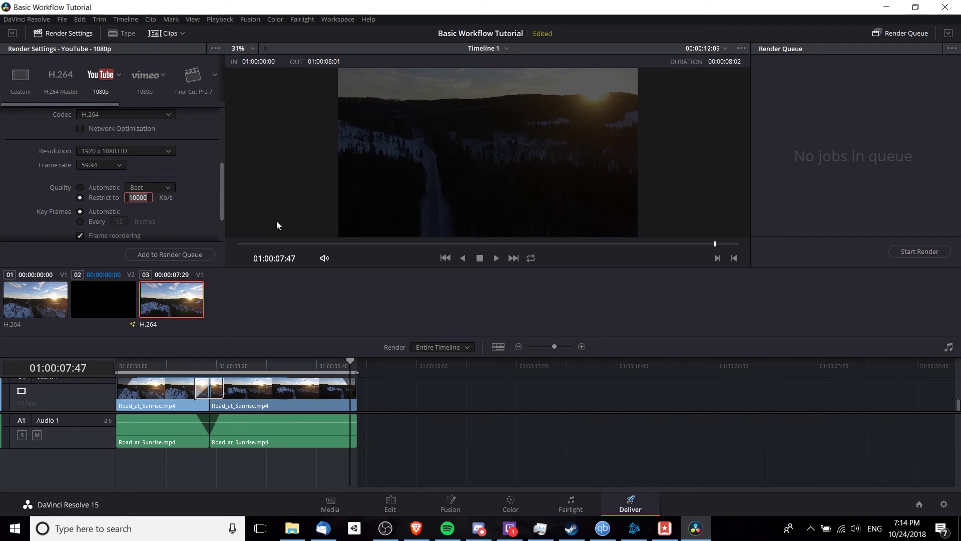
{"action": "type", "text": "5000"}
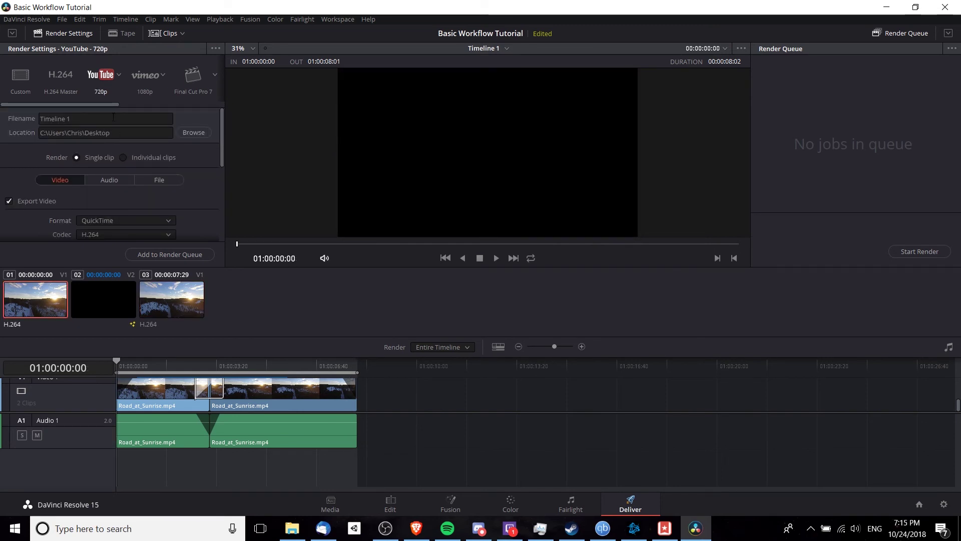
- Rename the render output file to BasicWorkFlowTutorial
{"action": "left_click", "coordinate": [113, 118]}
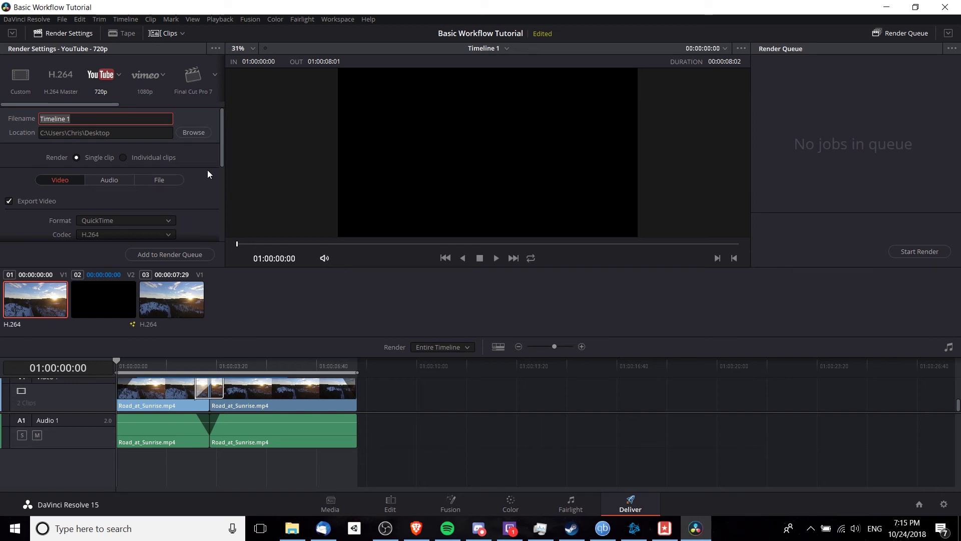
{"action": "key", "text": "BackSpace"}
{"action": "type", "text": "BasicWorkFlowTutorial"}
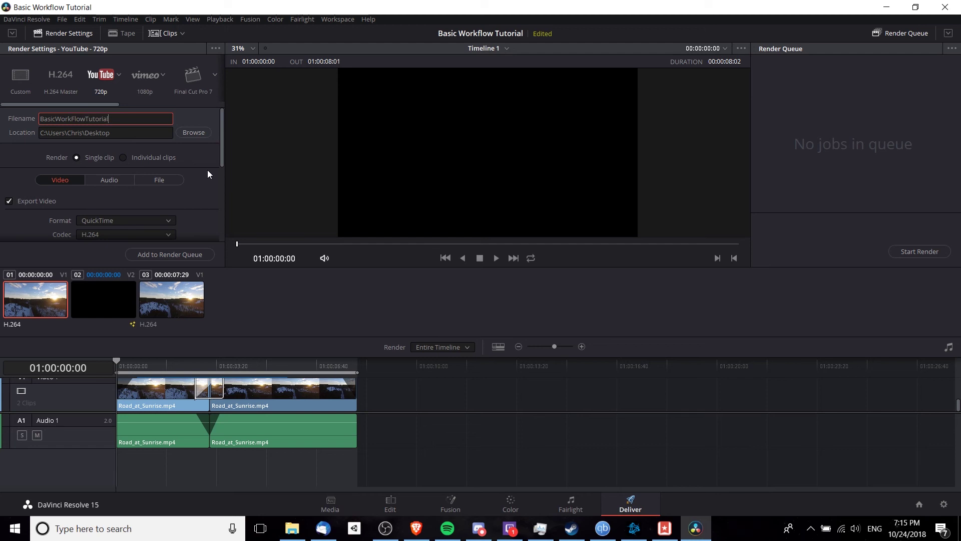
- Keep QuickTime as the render output format
{"action": "scroll", "coordinate": [214, 190], "scroll_direction": "down", "scroll_amount": 1}
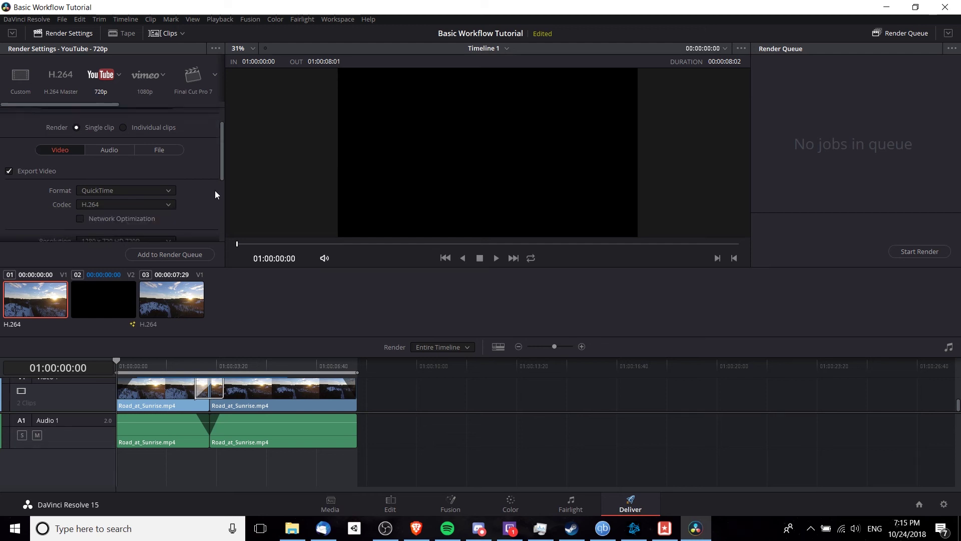
{"action": "left_click", "coordinate": [91, 191]}
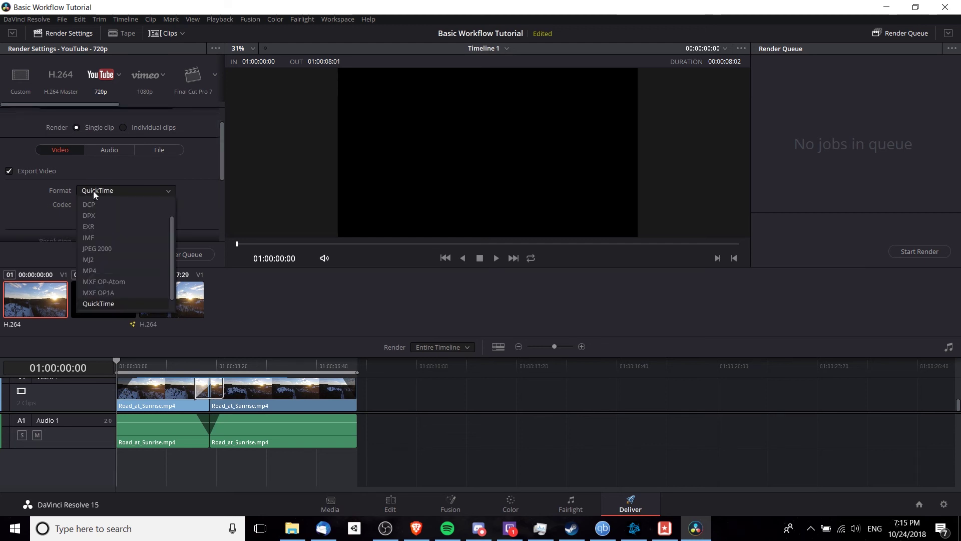
{"action": "scroll", "coordinate": [113, 308], "scroll_direction": "down", "scroll_amount": 1}
{"action": "left_click", "coordinate": [103, 274]}
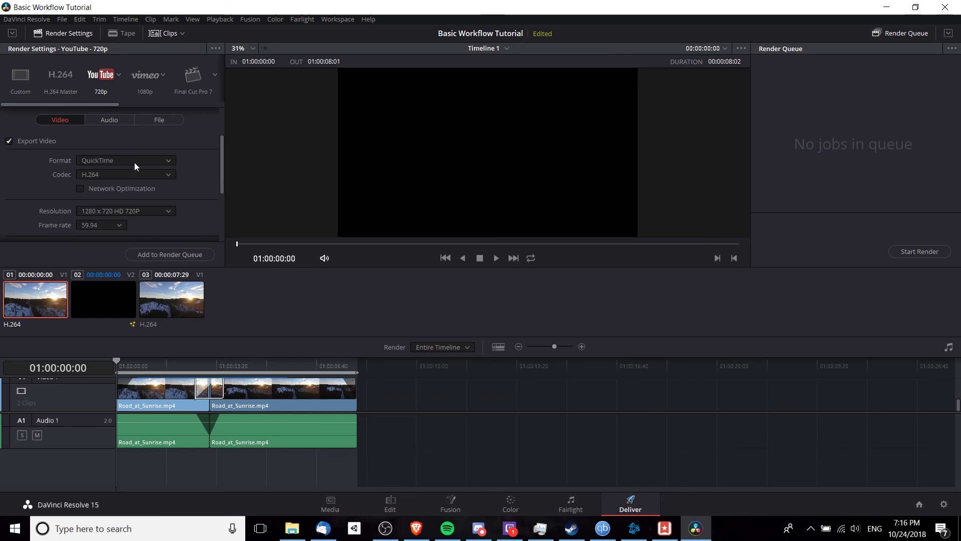
{"action": "scroll", "coordinate": [150, 160], "scroll_direction": "up", "scroll_amount": 1}
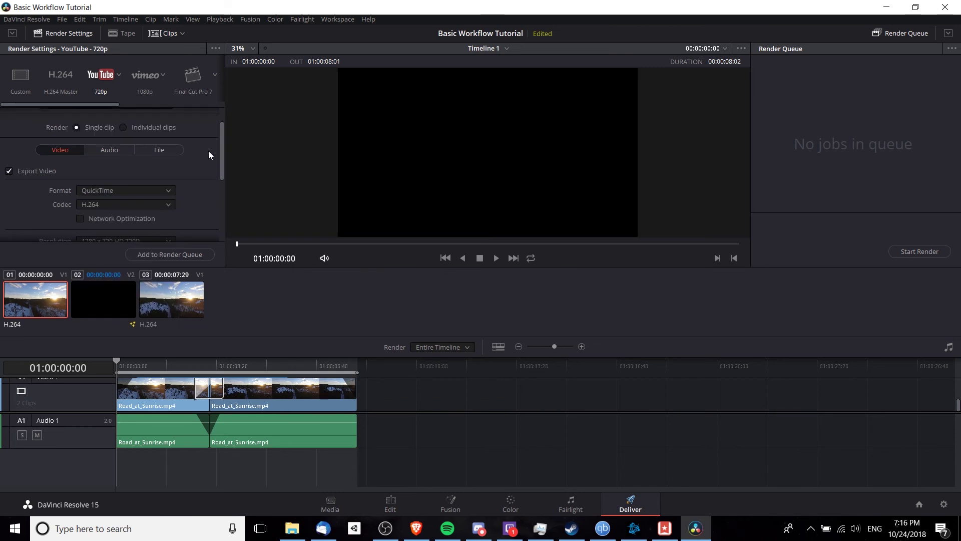
{"action": "left_click", "coordinate": [161, 189]}
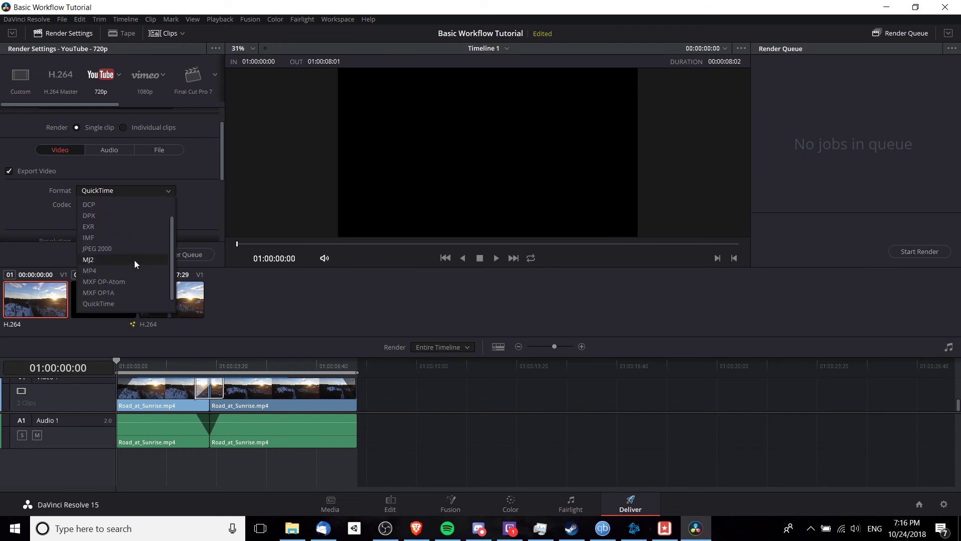
{"action": "left_click", "coordinate": [214, 183]}
{"action": "scroll", "coordinate": [189, 194], "scroll_direction": "down", "scroll_amount": 1}
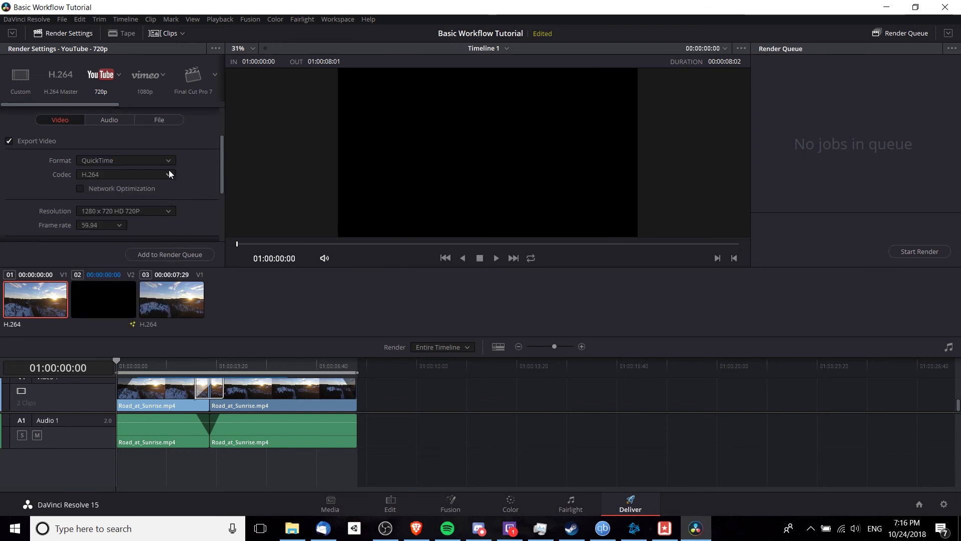
{"action": "scroll", "coordinate": [184, 173], "scroll_direction": "up", "scroll_amount": 2}
- Check that the audio export codec stays AAC
{"action": "left_click", "coordinate": [122, 158]}
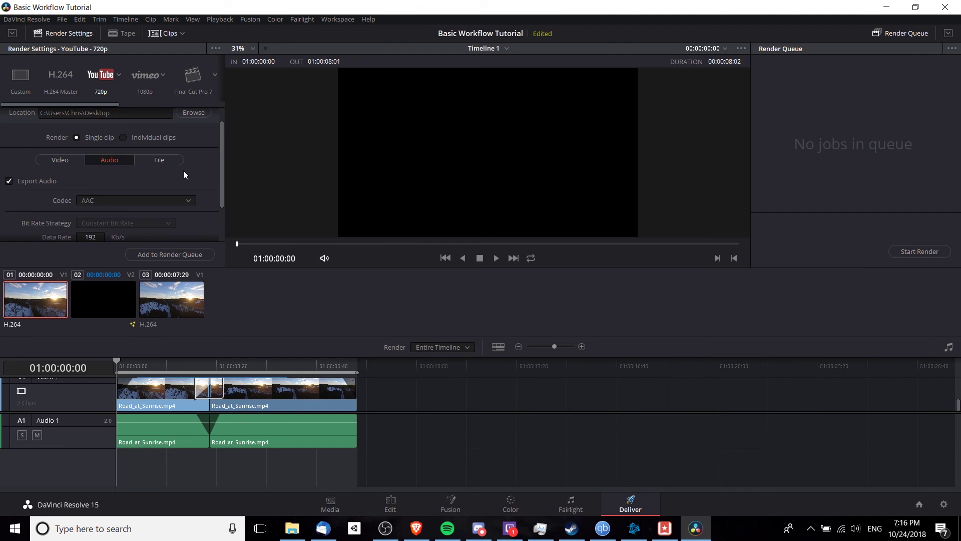
{"action": "left_click", "coordinate": [65, 160]}
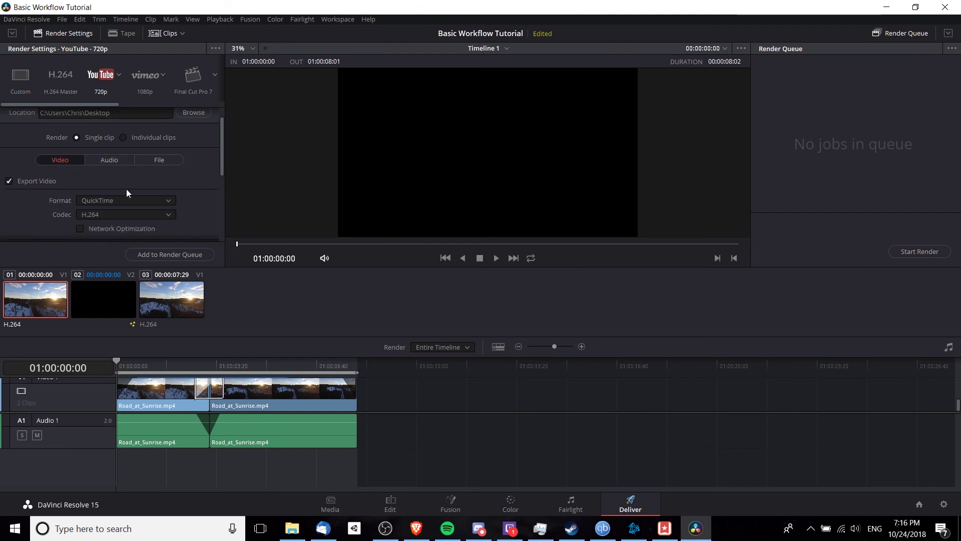
{"action": "left_click", "coordinate": [116, 165]}
{"action": "scroll", "coordinate": [127, 178], "scroll_direction": "down", "scroll_amount": 1}
{"action": "left_click", "coordinate": [131, 173]}
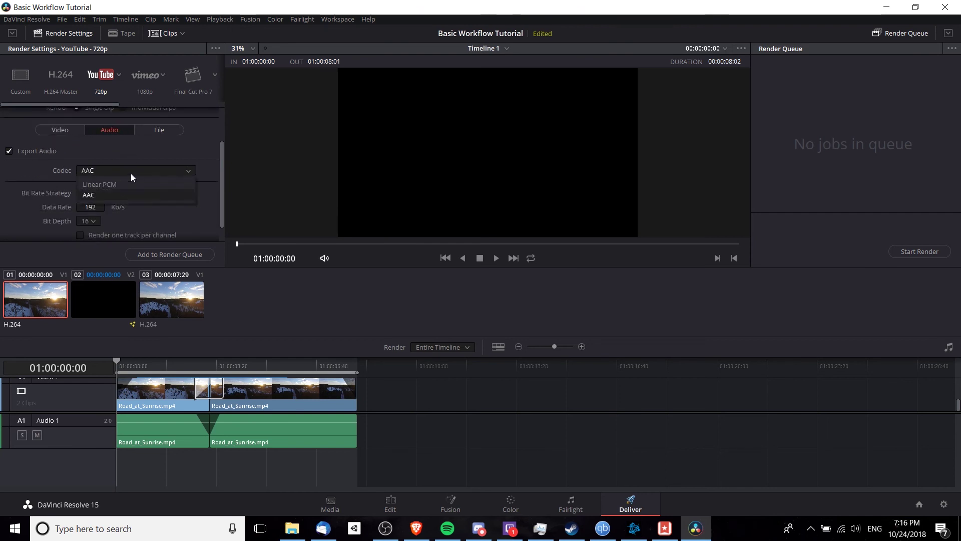
{"action": "left_click", "coordinate": [140, 170]}
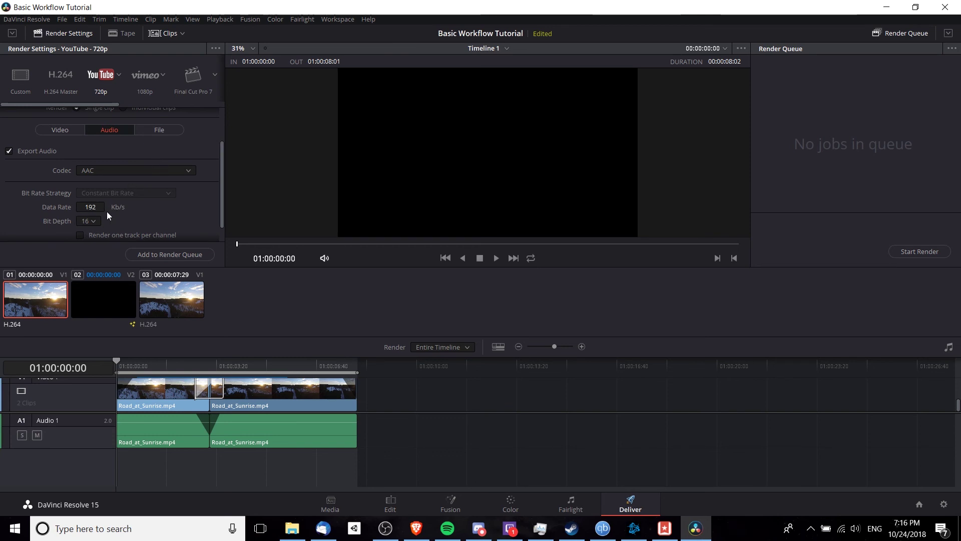
{"action": "scroll", "coordinate": [195, 207], "scroll_direction": "down", "scroll_amount": 1}
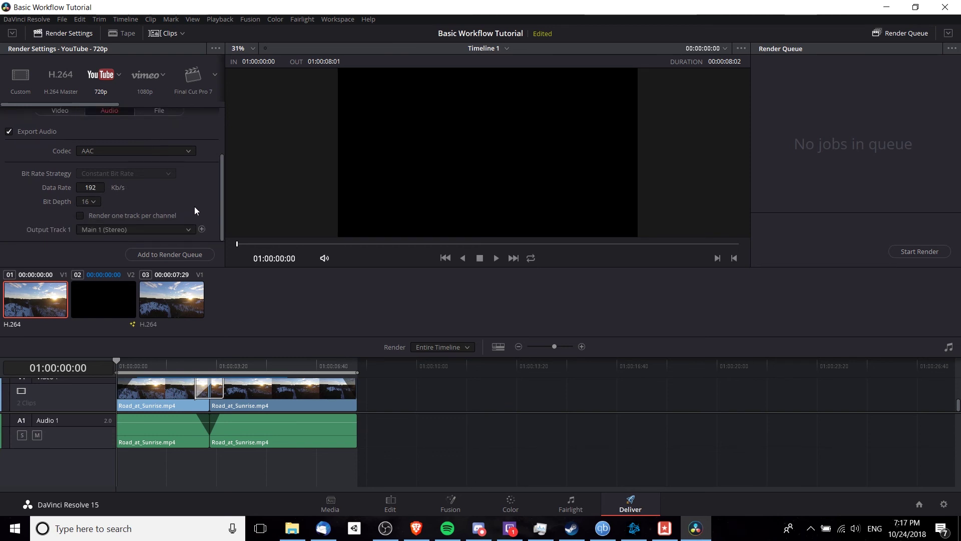
{"action": "scroll", "coordinate": [196, 206], "scroll_direction": "up", "scroll_amount": 4}
- Verify the BasicWorkFlowTutorial custom file name and add the timeline to the render queue
{"action": "left_click", "coordinate": [159, 179]}
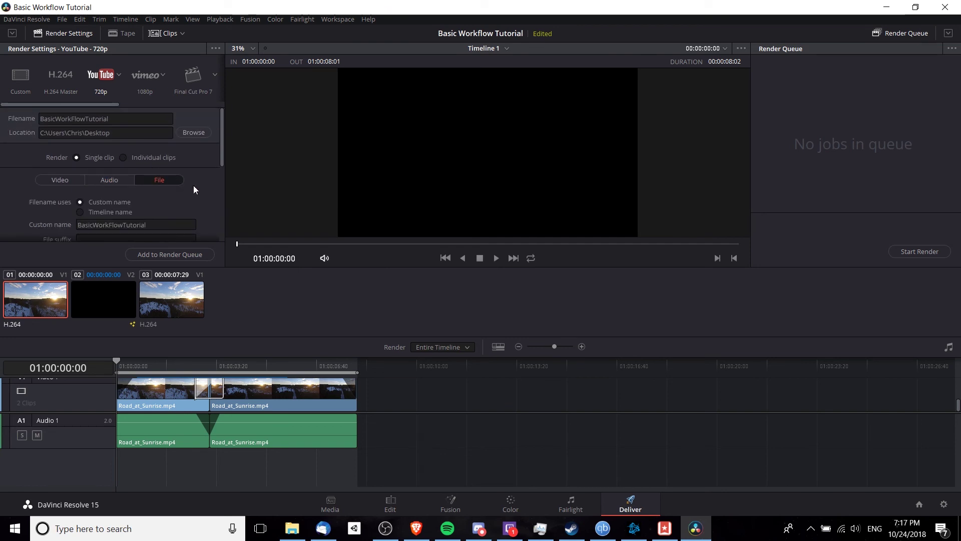
{"action": "scroll", "coordinate": [200, 189], "scroll_direction": "down", "scroll_amount": 1}
{"action": "left_click_drag", "start_coordinate": [146, 198], "coordinate": [35, 201]}
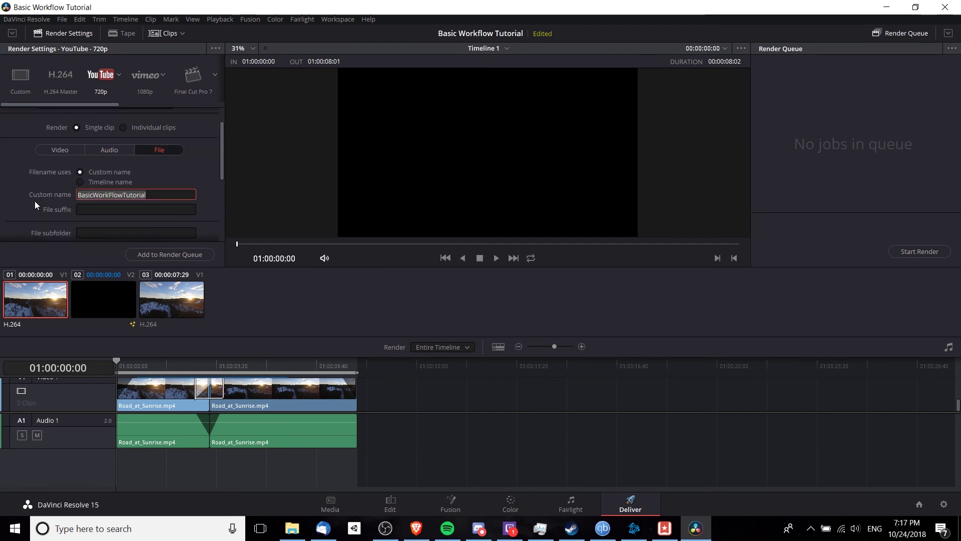
{"action": "scroll", "coordinate": [17, 210], "scroll_direction": "down", "scroll_amount": 3}
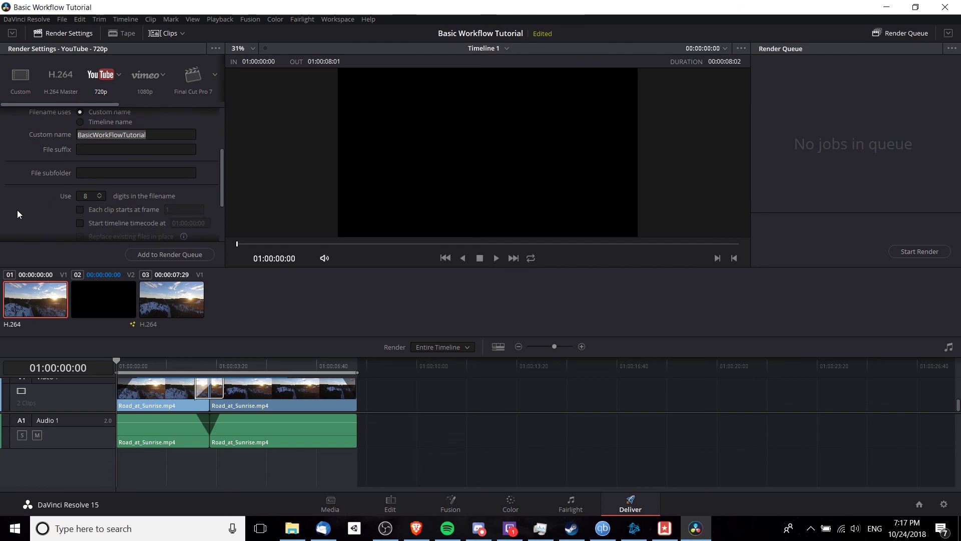
{"action": "scroll", "coordinate": [22, 213], "scroll_direction": "up", "scroll_amount": 3}
{"action": "scroll", "coordinate": [22, 214], "scroll_direction": "up", "scroll_amount": 1}
{"action": "left_click", "coordinate": [158, 251]}
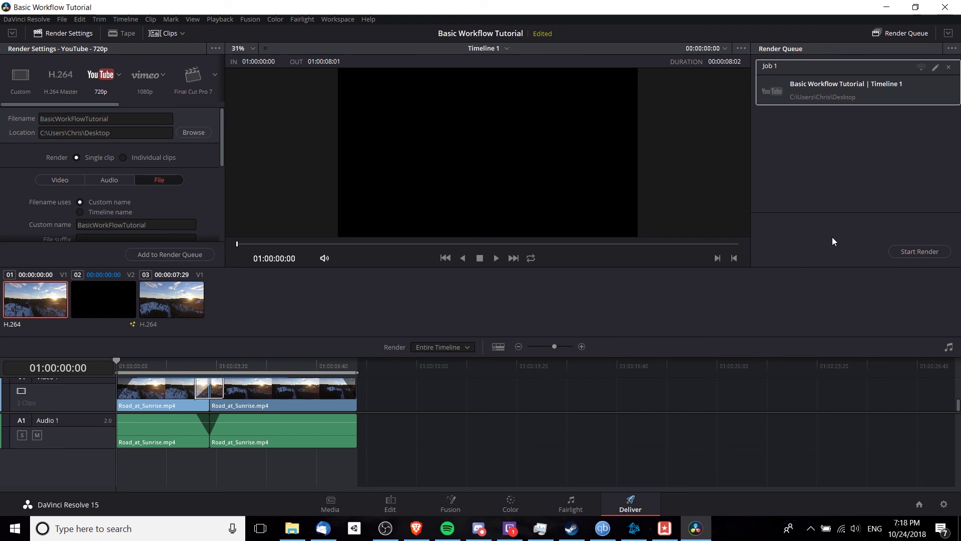
- Start rendering Job 1 to the Desktop and let it complete
{"action": "left_click", "coordinate": [917, 250]}
- Mark an in point at 01:00:01:27 and an out point at 01:00:06:01
{"action": "left_click", "coordinate": [160, 365]}
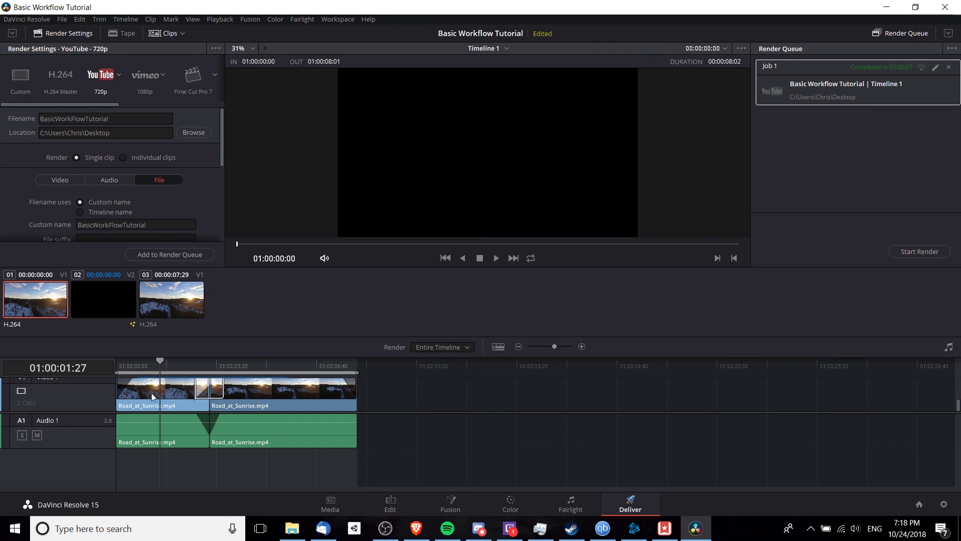
{"action": "key", "text": "i"}
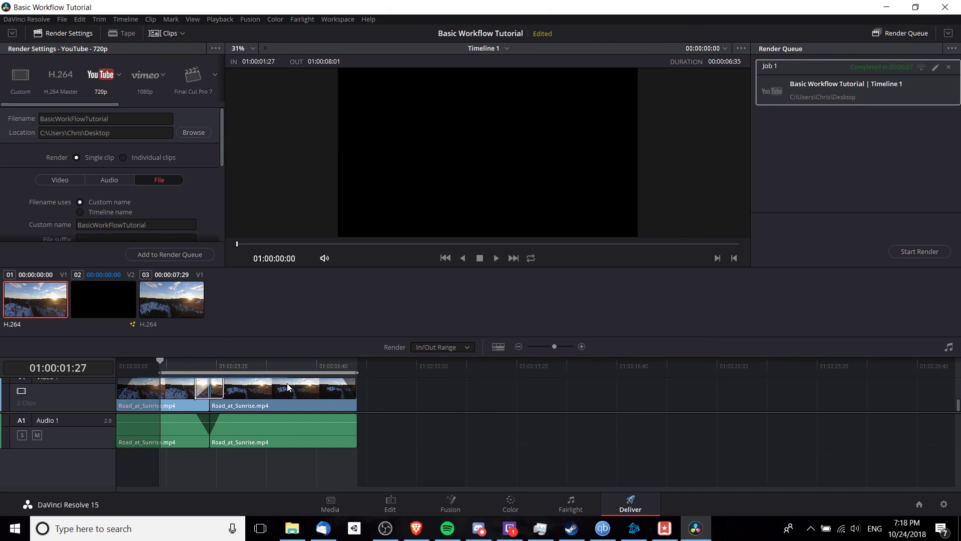
{"action": "left_click", "coordinate": [296, 363]}
{"action": "key", "text": "o"}
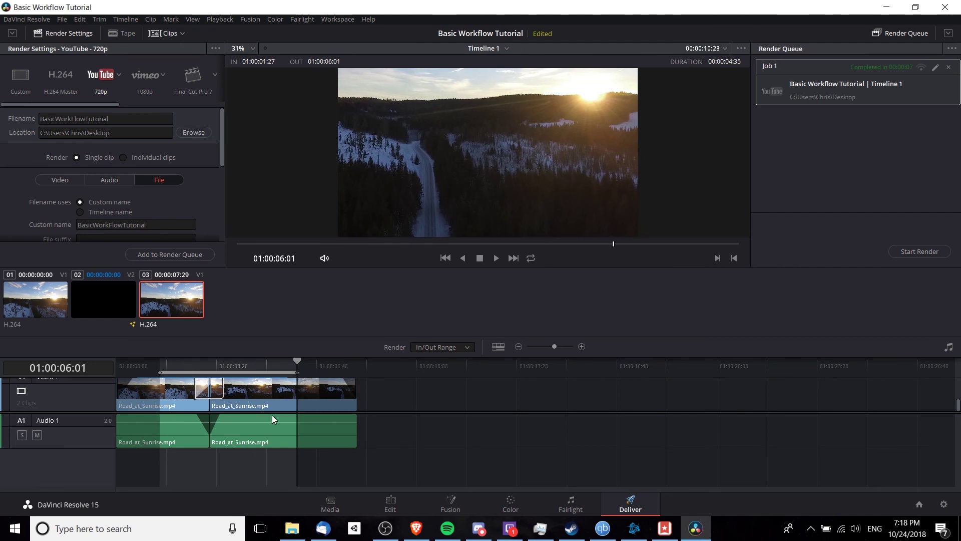
- Render the marked range as Job 2, replacing the earlier file, then select it on the desktop
{"action": "left_click", "coordinate": [191, 257]}
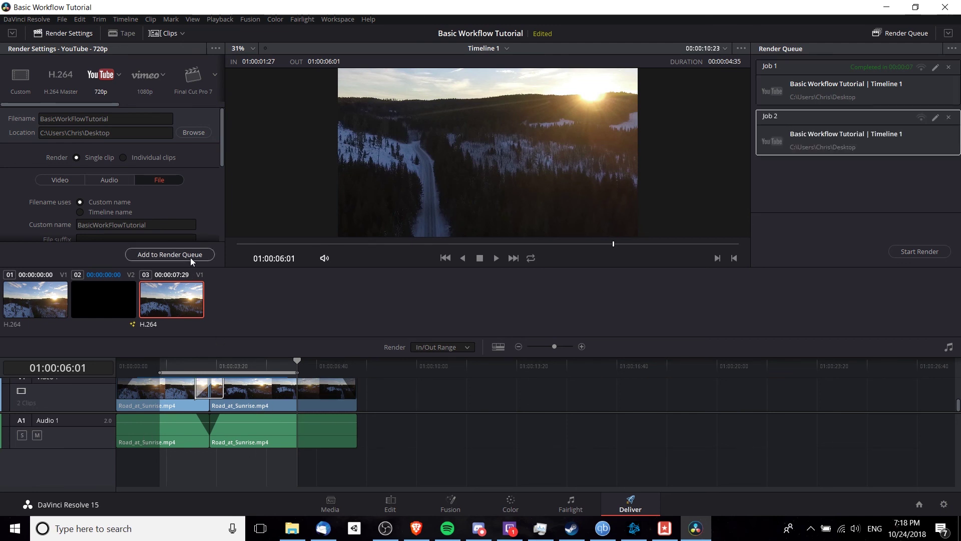
{"action": "left_click", "coordinate": [914, 253]}
{"action": "left_click", "coordinate": [567, 310]}
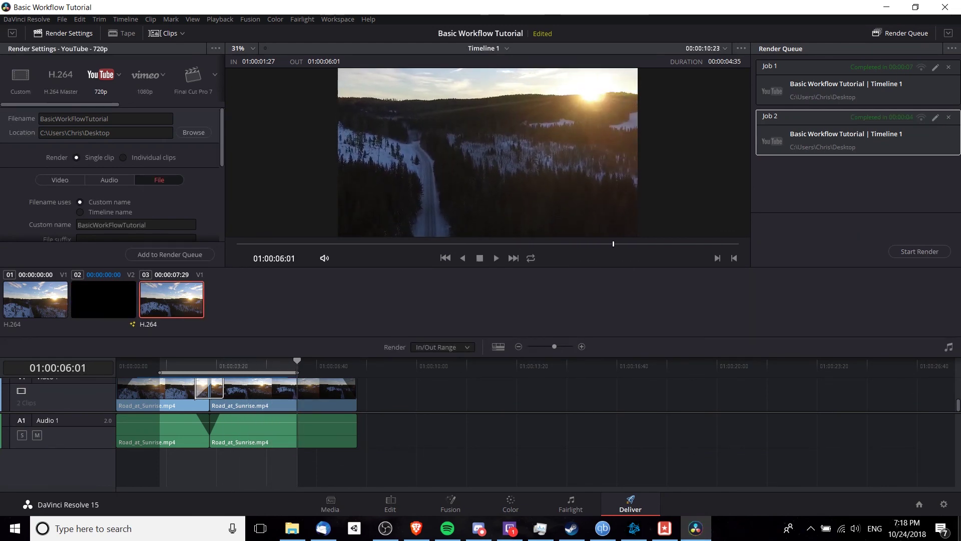
{"action": "left_click", "coordinate": [959, 530]}
{"action": "left_click", "coordinate": [20, 162]}
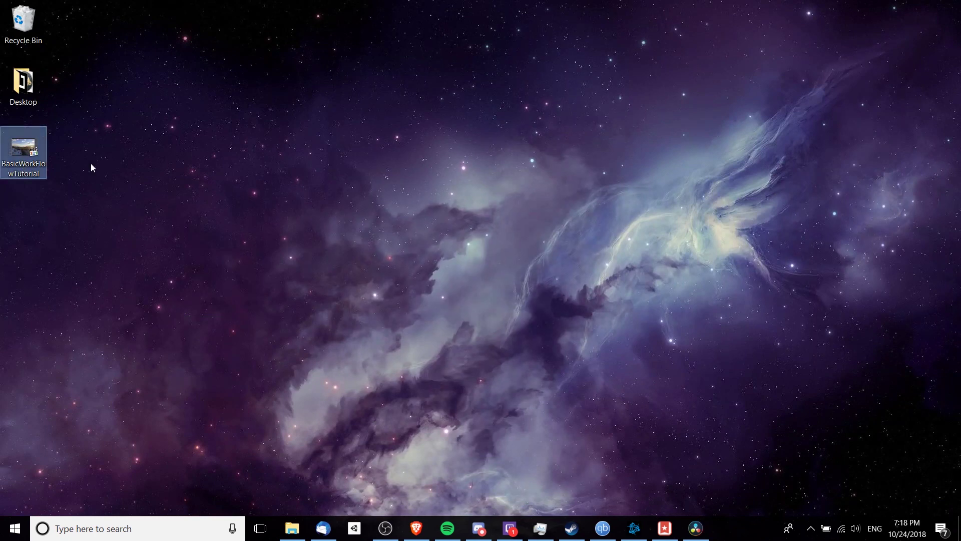
- Play BasicWorkFlowTutorial.mov from the desktop in Media Player Classic
{"action": "double_click", "coordinate": [44, 146]}
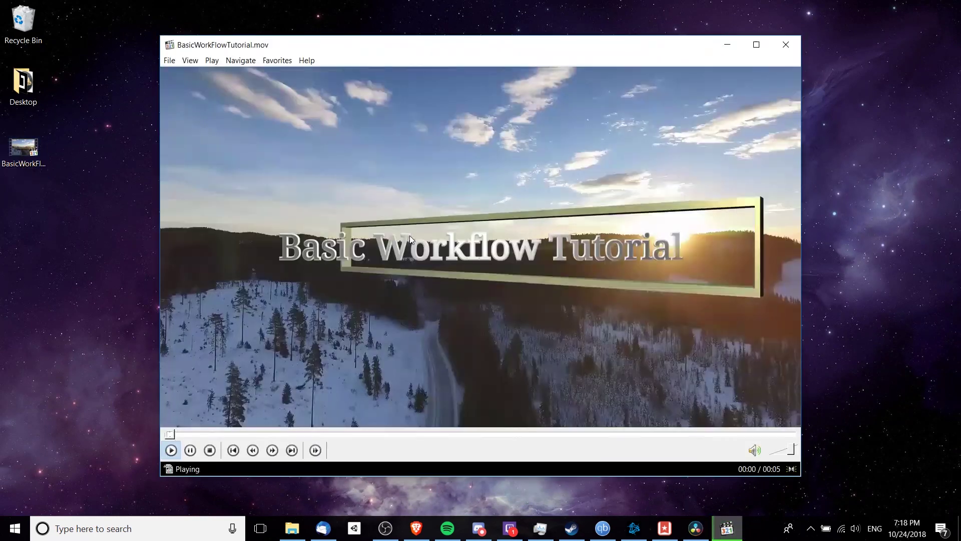